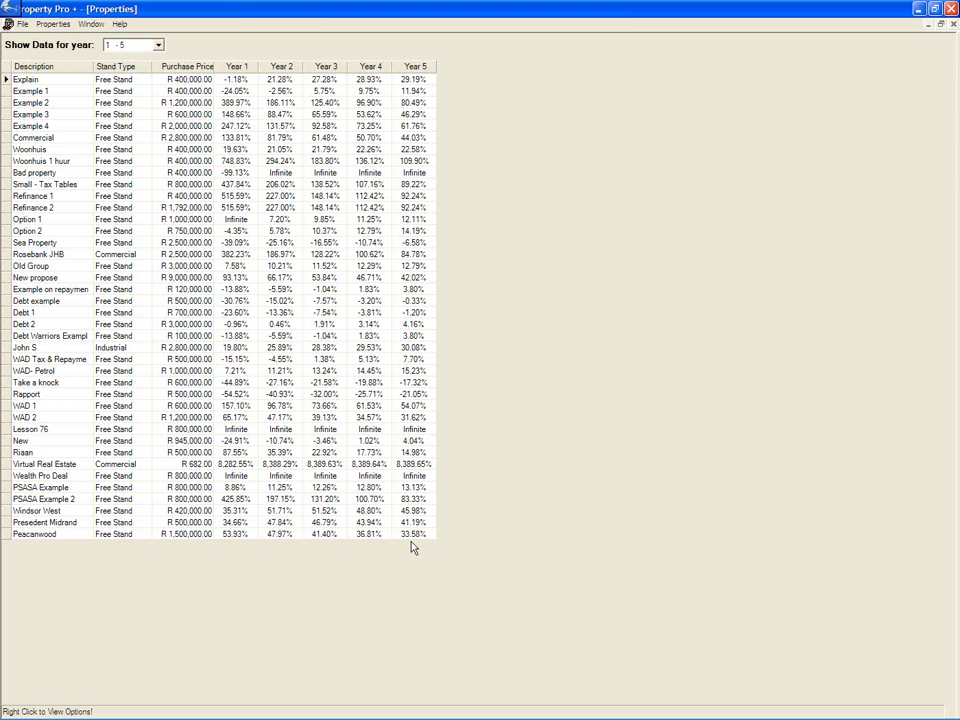
Step: Switch to the Excel workbook Property webinar 2011-05-16.xlsx and inspect the Projected FV cells of Properties 1, 2 and 3
key(alt+Tab)
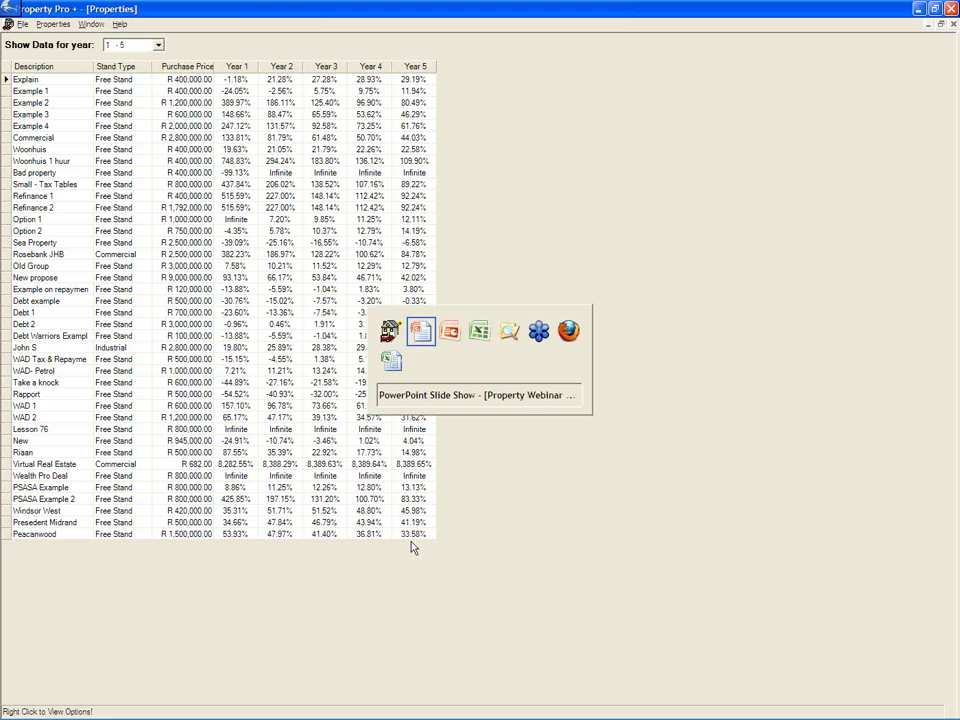
key(alt+Tab)
key(alt+Tab)
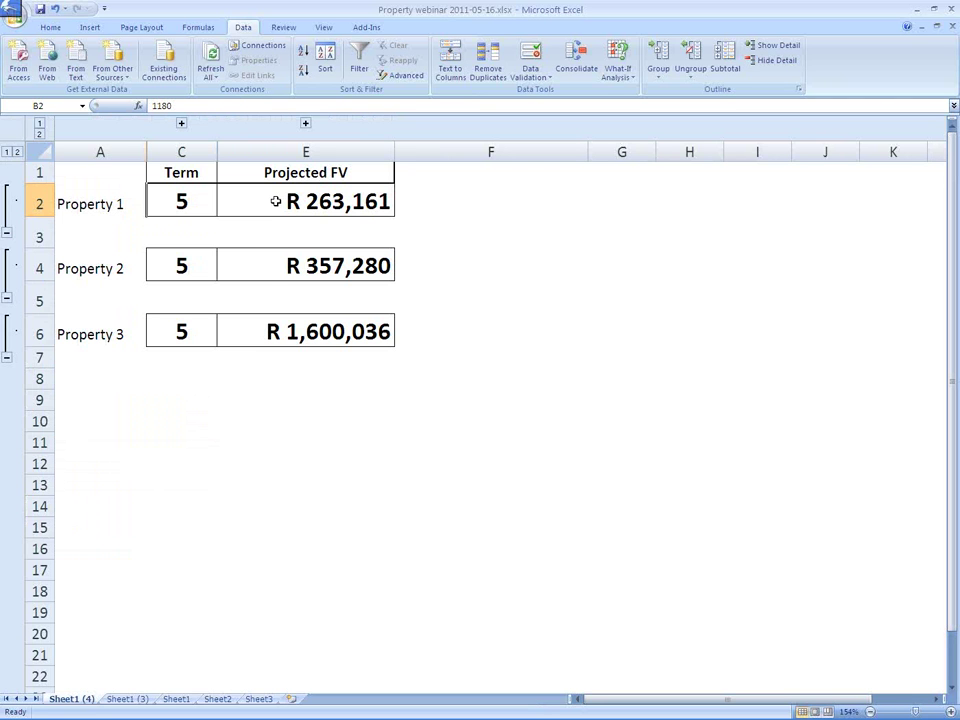
click(274, 199)
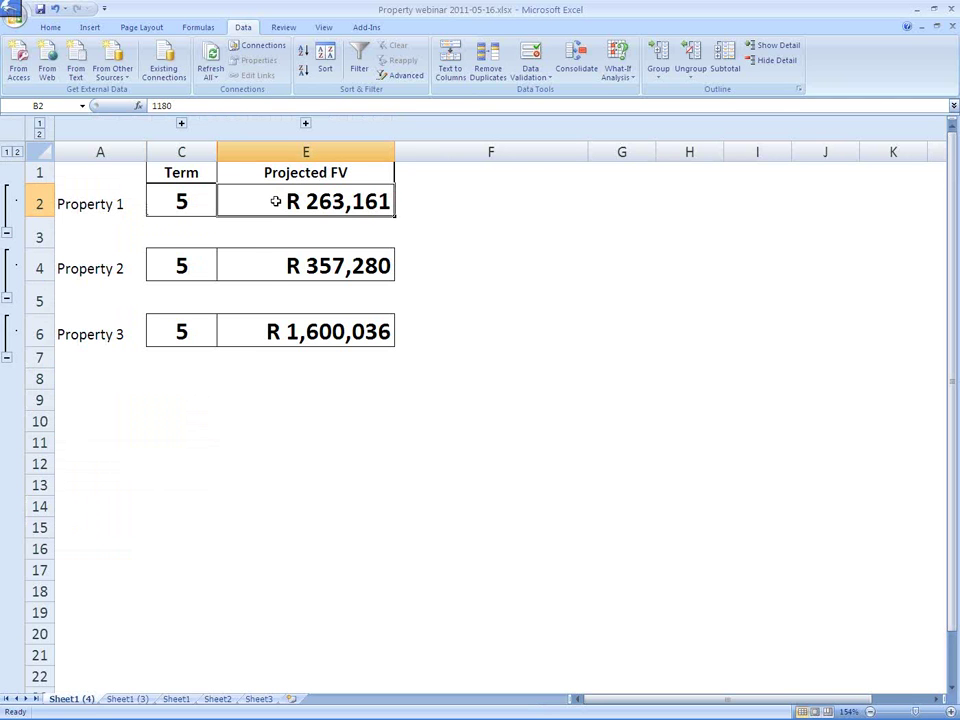
click(269, 266)
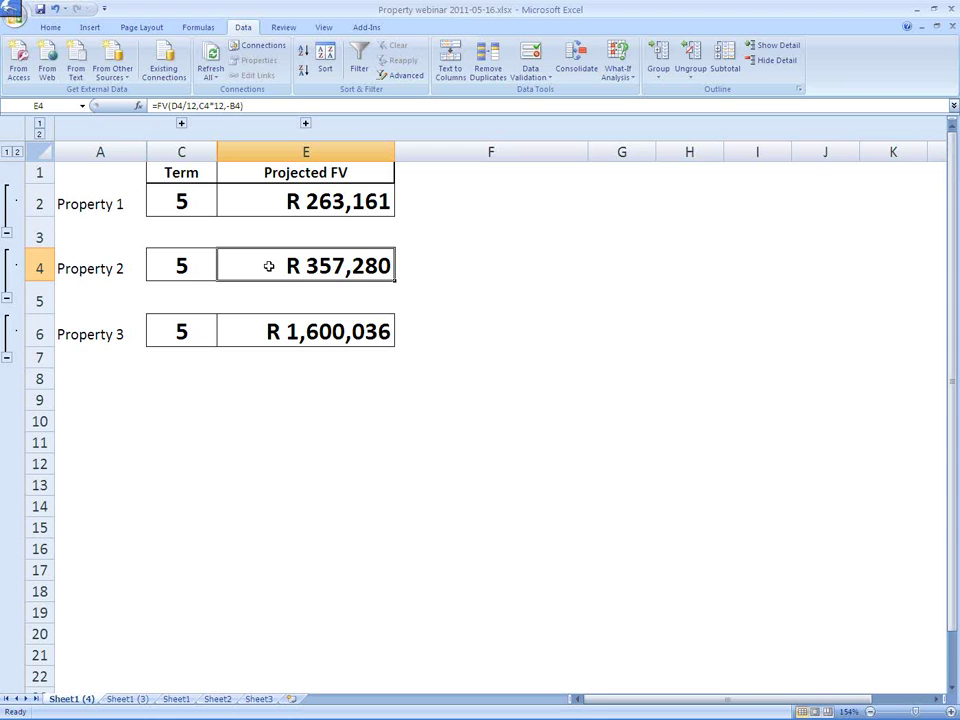
click(260, 332)
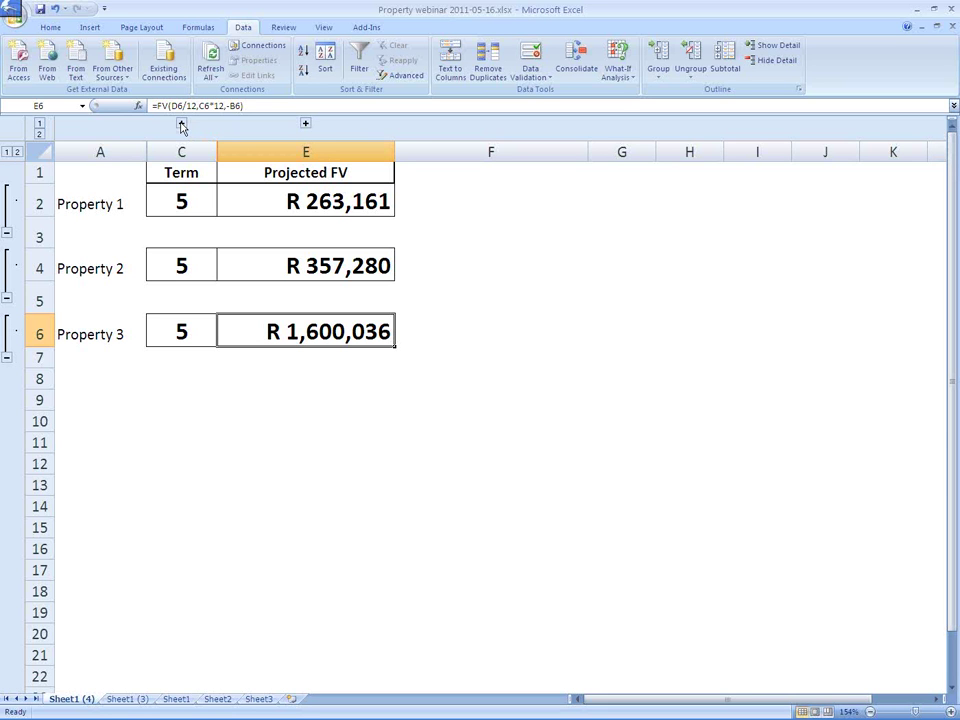
Step: Expand the collapsed Payment /month column and compare each property's monthly payment with its Projected FV
click(181, 124)
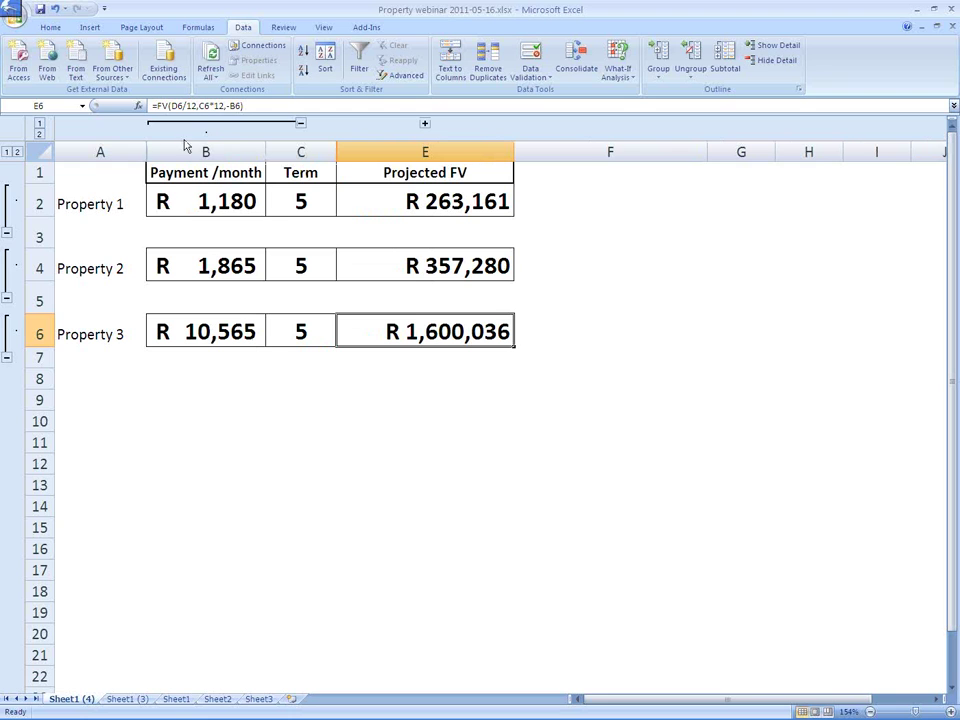
click(185, 197)
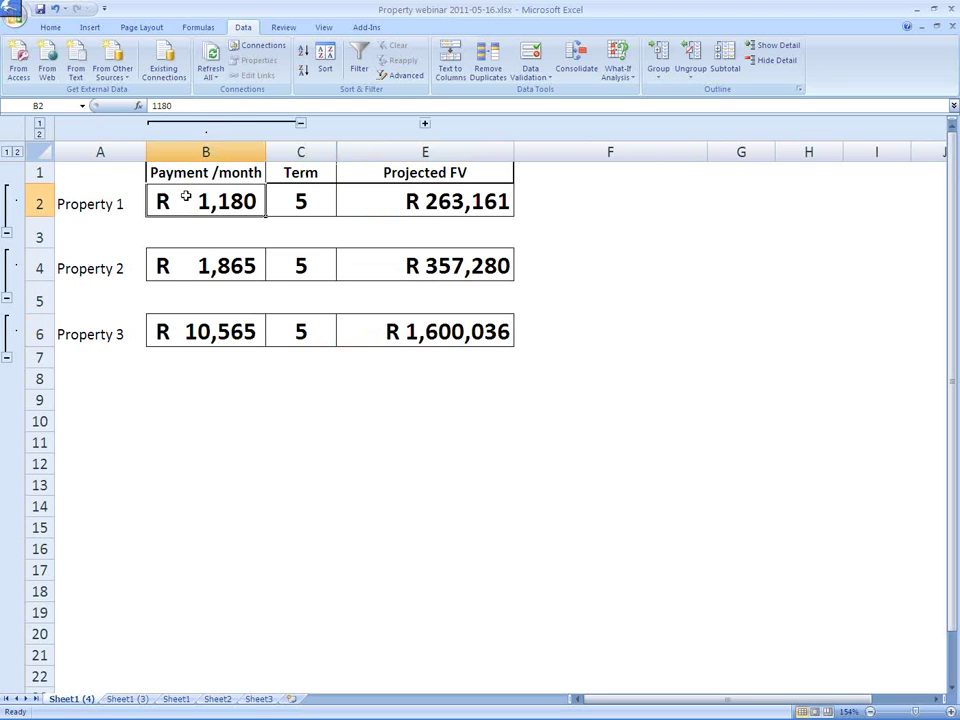
click(383, 196)
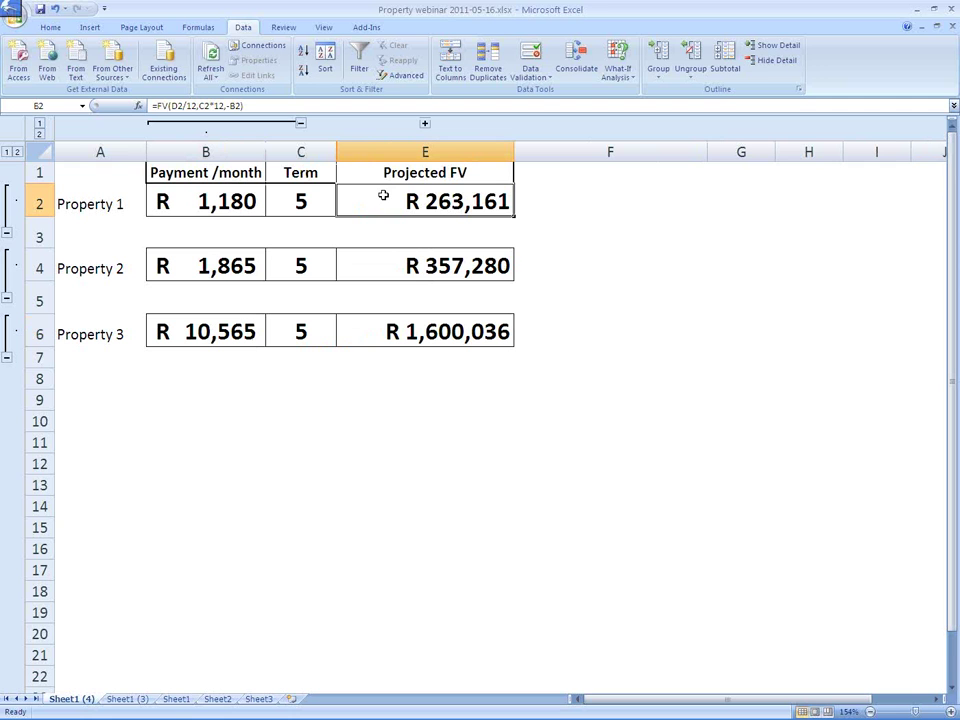
click(235, 269)
click(418, 270)
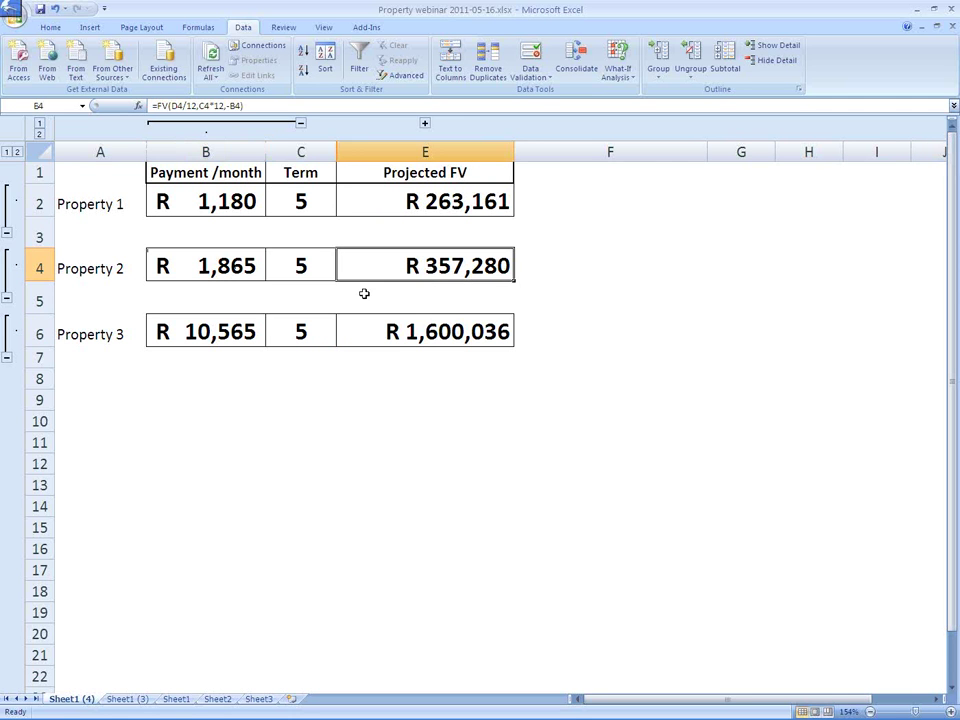
click(215, 335)
click(401, 332)
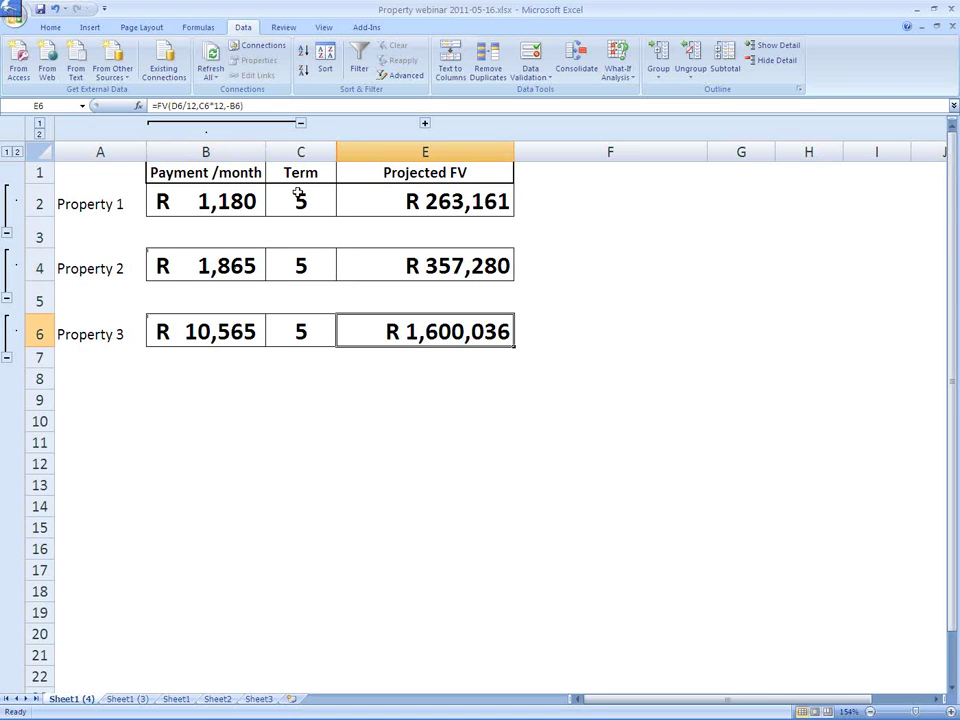
Step: Check the monthly payments of Property 3 and Property 1, and expand the collapsed IRR column
click(229, 335)
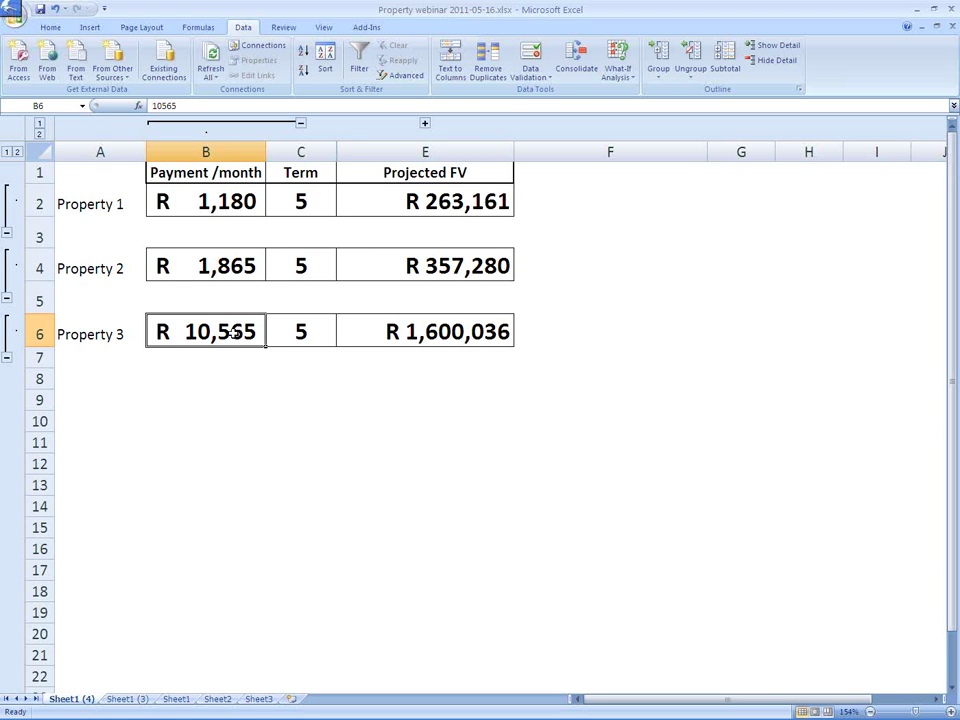
click(226, 191)
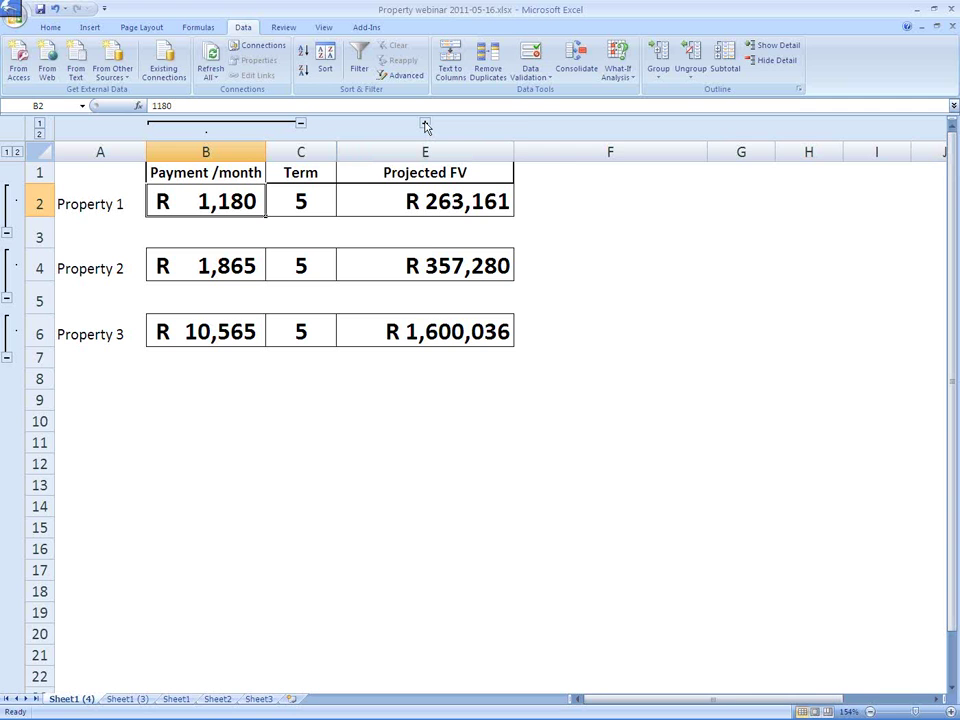
click(425, 125)
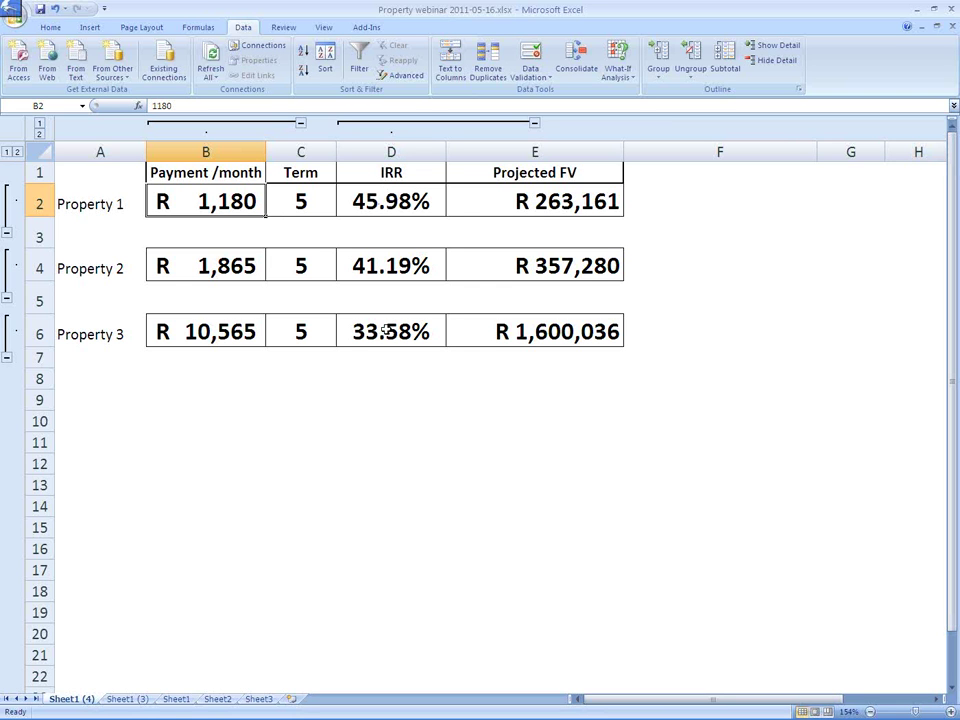
Step: Open the Sheet1 (3) worksheet and inspect the Paper Asset's monthly investment, growth and projected value
click(122, 699)
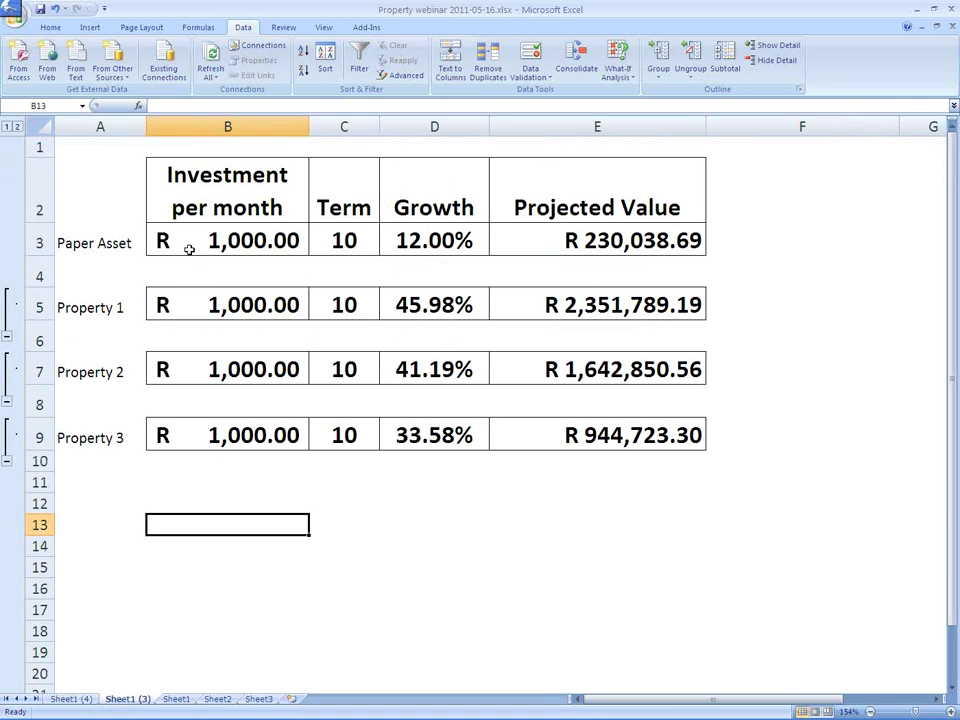
click(185, 245)
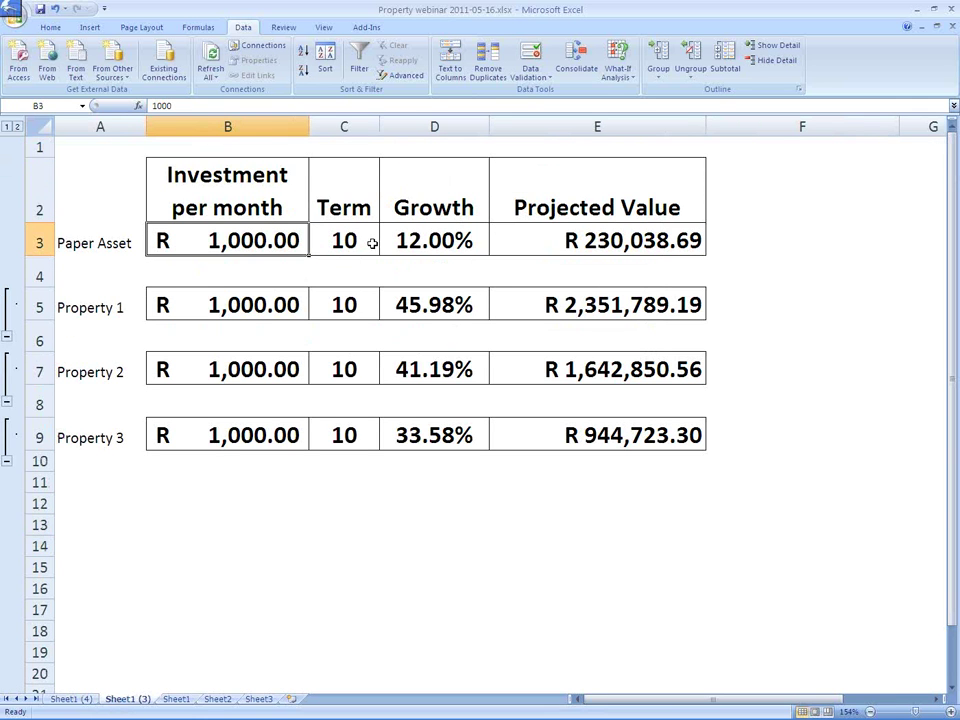
click(425, 242)
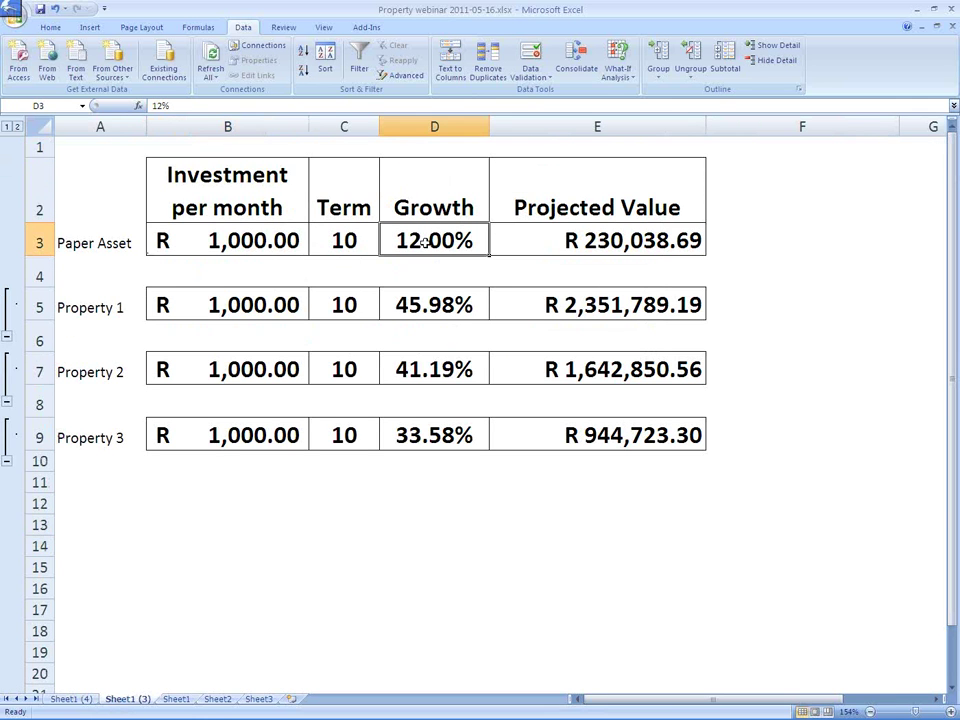
click(552, 242)
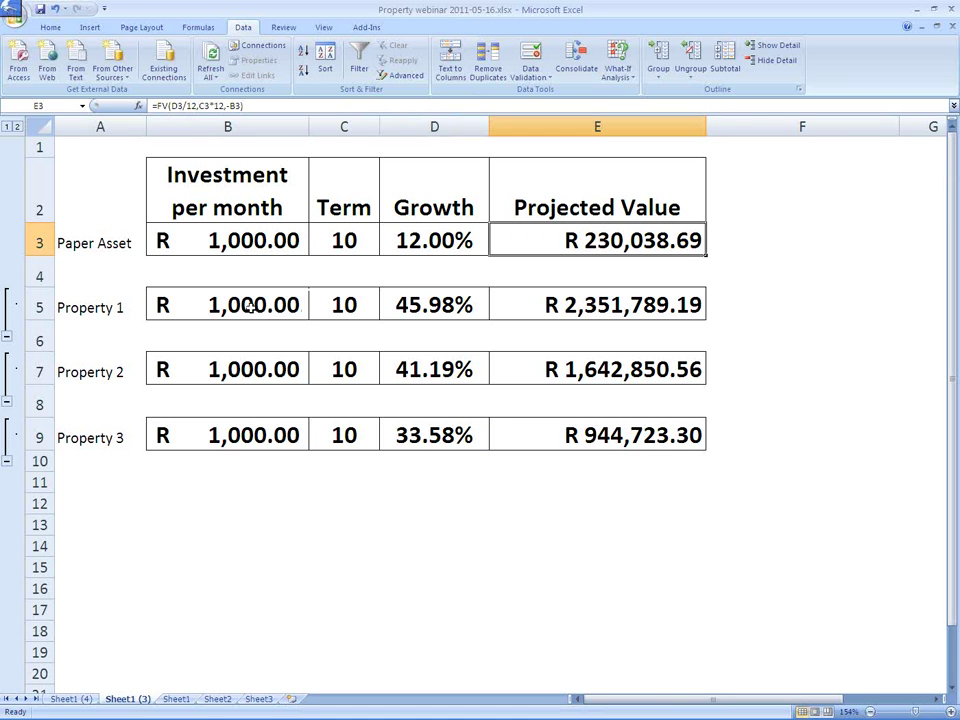
Step: Inspect the monthly investment and projected value of Properties 1 and 2, including Property 2's growth rate
click(250, 308)
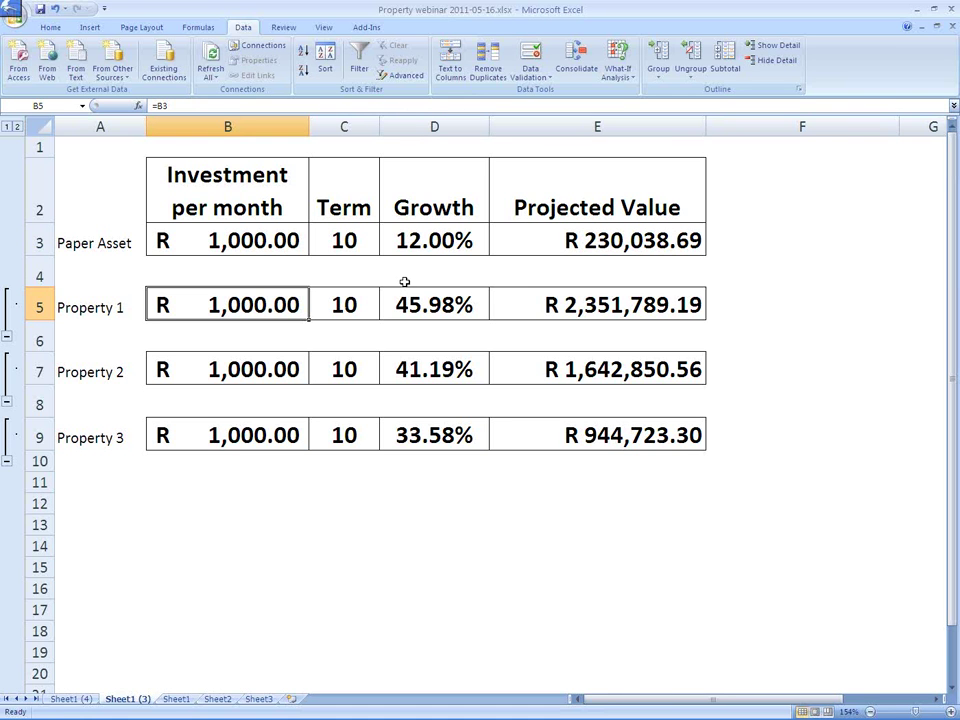
click(549, 303)
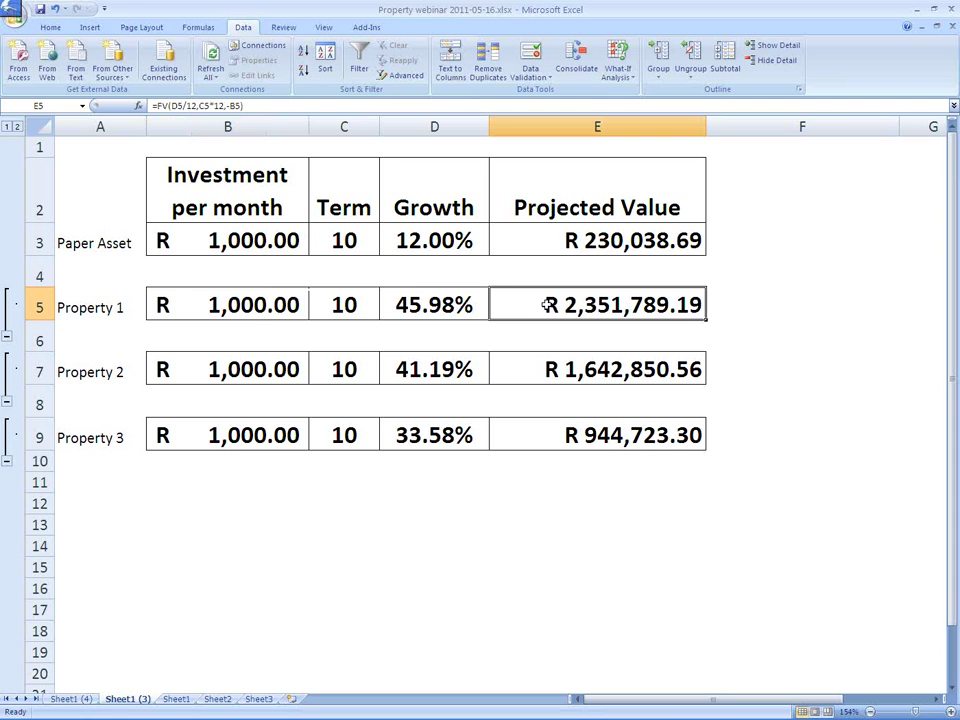
click(266, 372)
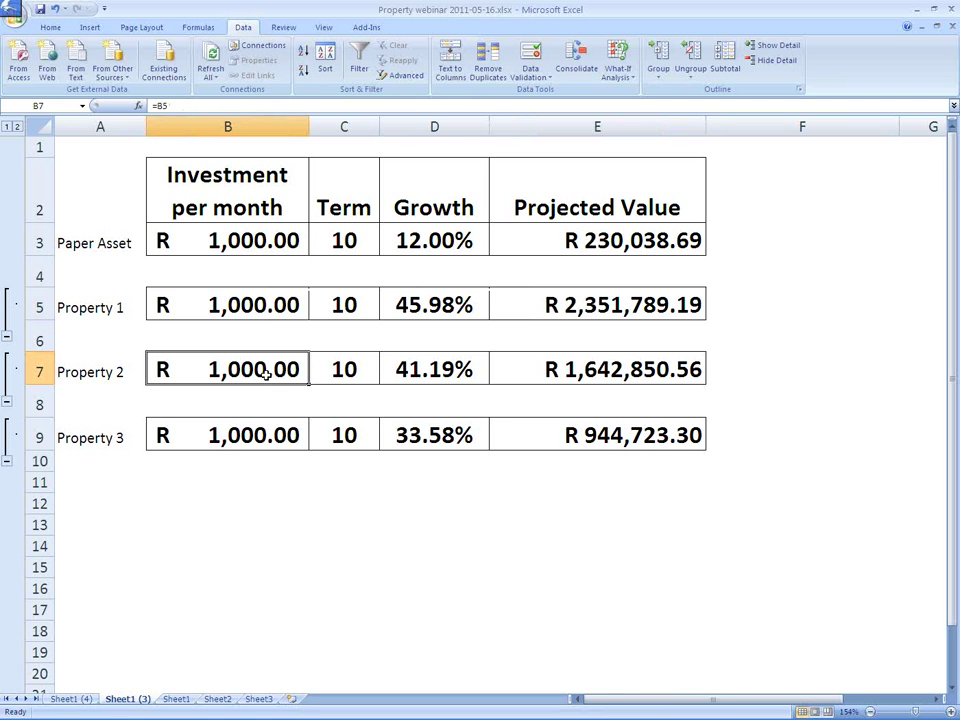
click(399, 367)
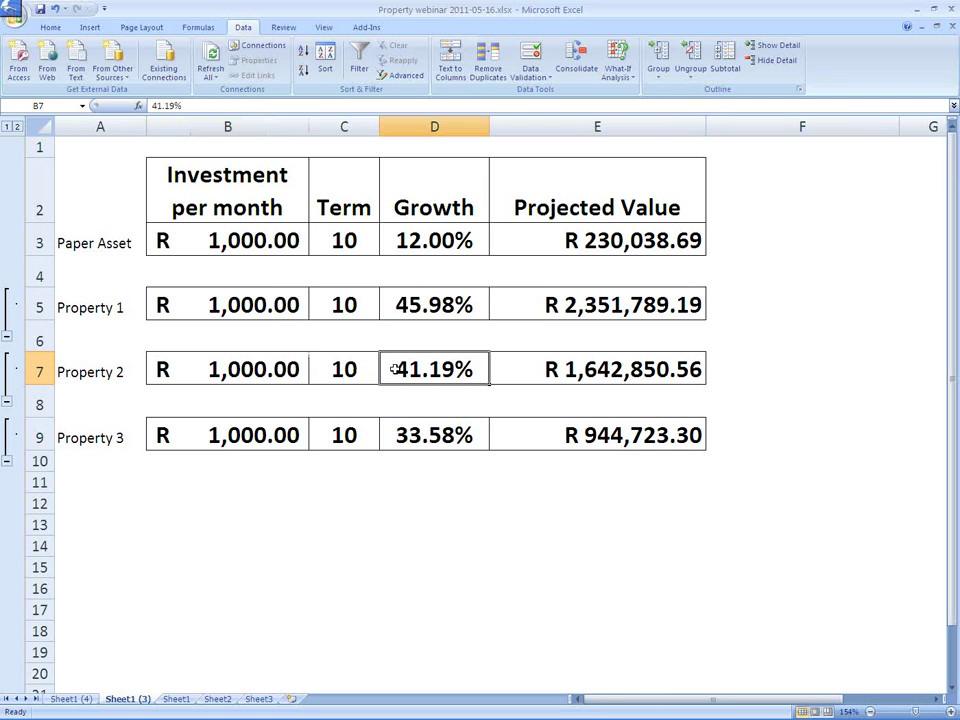
click(566, 371)
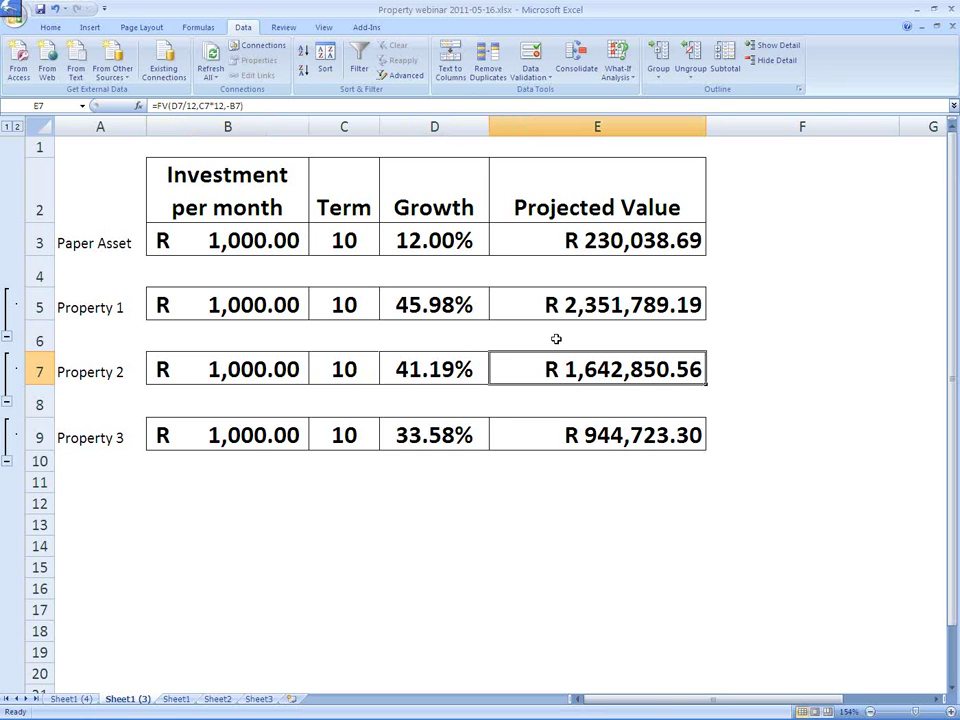
Step: Inspect Property 3's monthly investment, growth and projected value, and compare them with Property 1's projected value
click(242, 436)
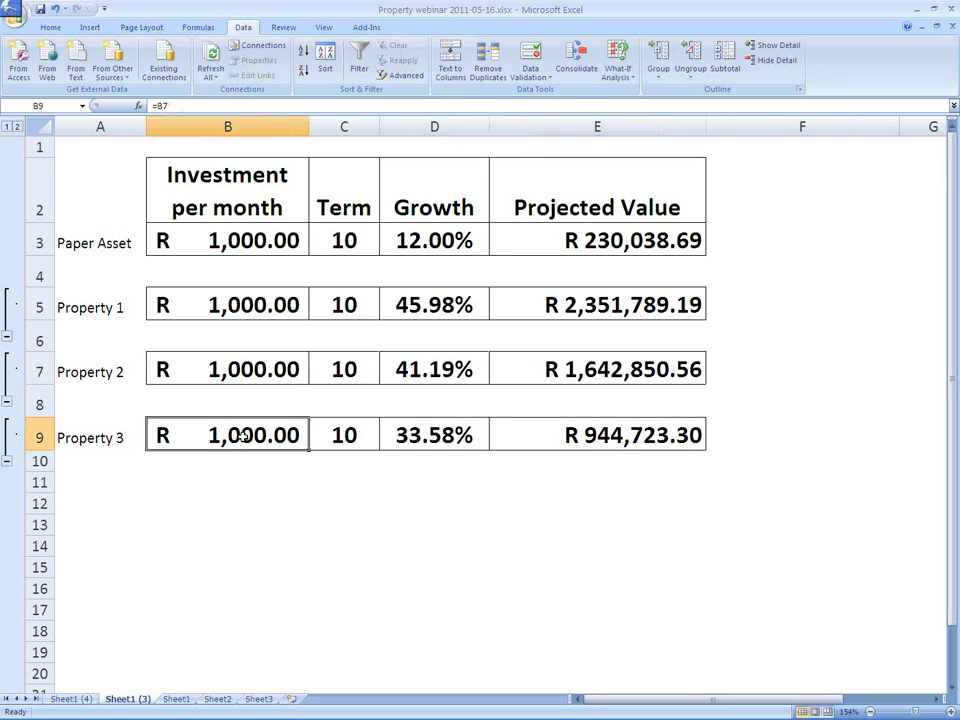
click(401, 435)
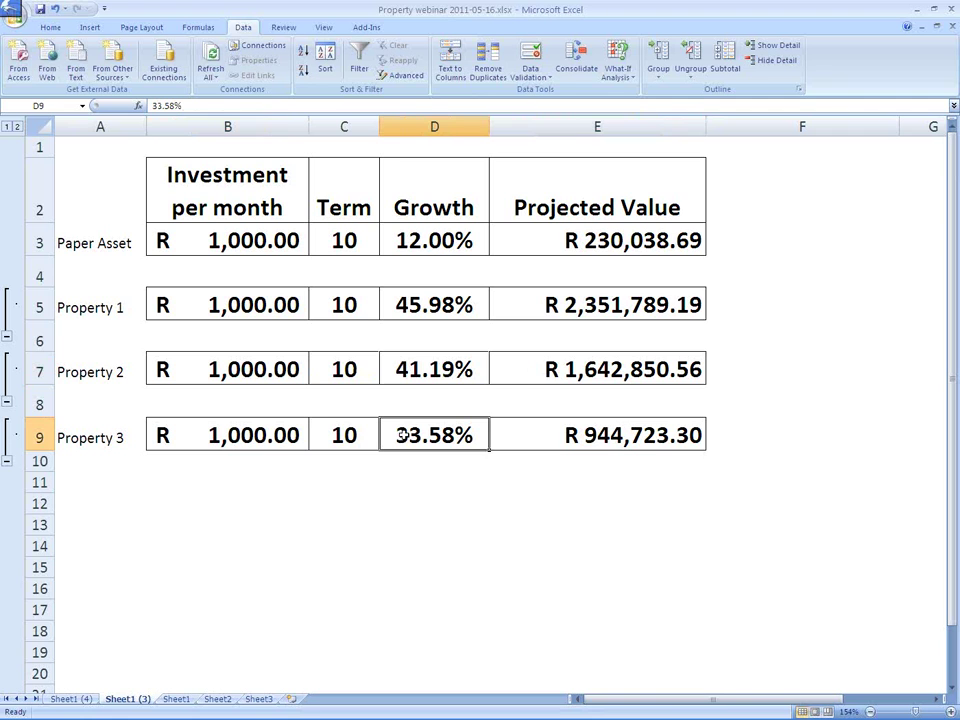
click(551, 437)
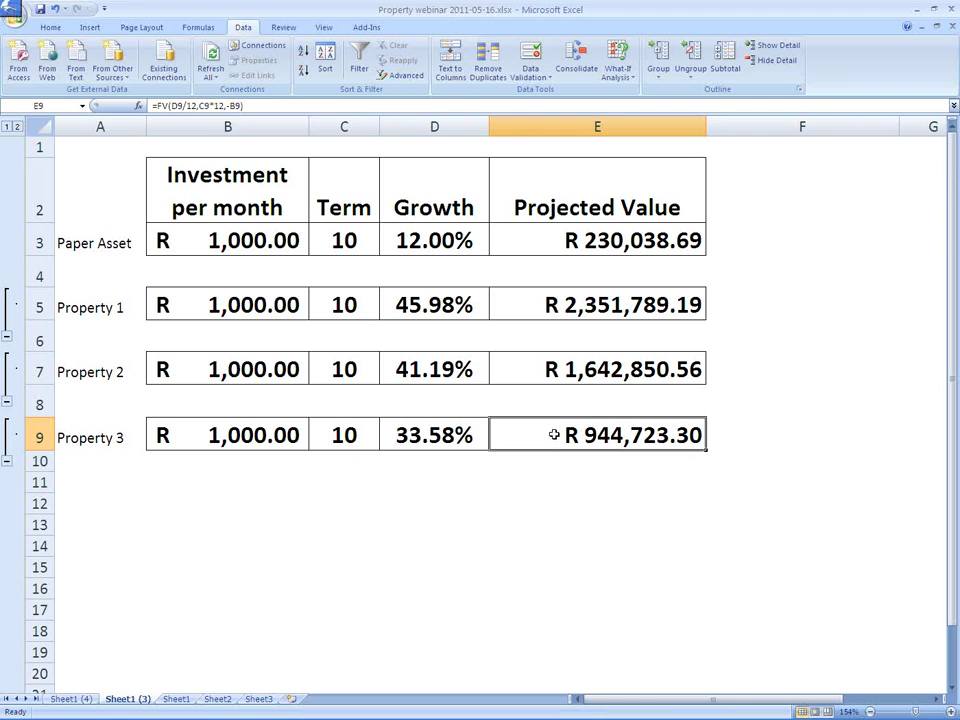
click(287, 433)
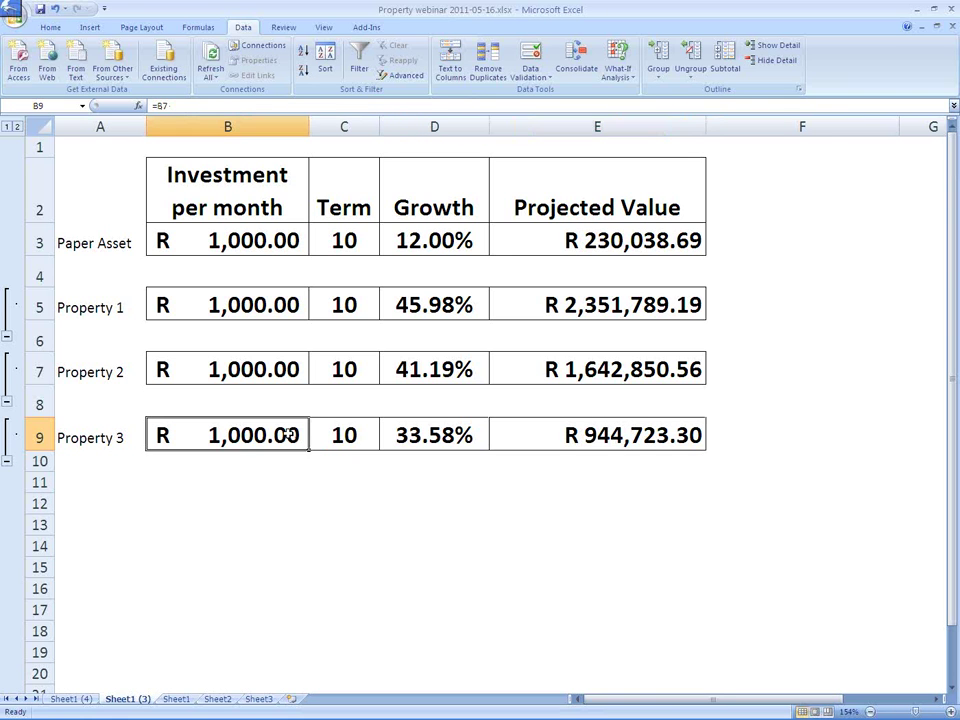
click(505, 436)
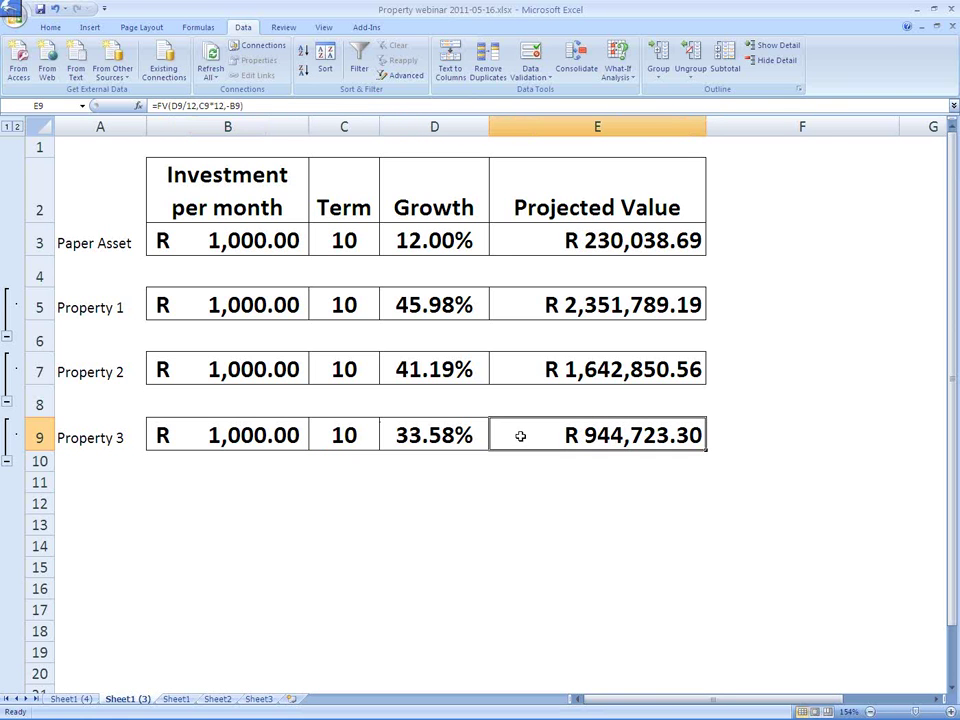
click(565, 308)
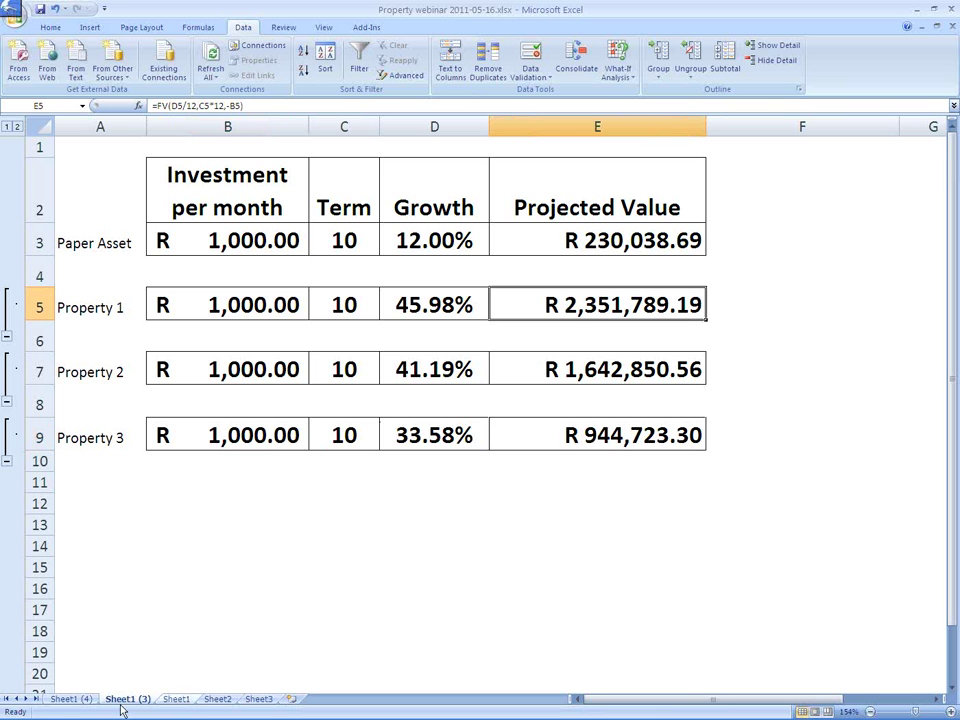
Step: Return to the Sheet1 (4) worksheet and compare the monthly payments of Properties 3 and 1 and Property 3's Projected FV
click(62, 699)
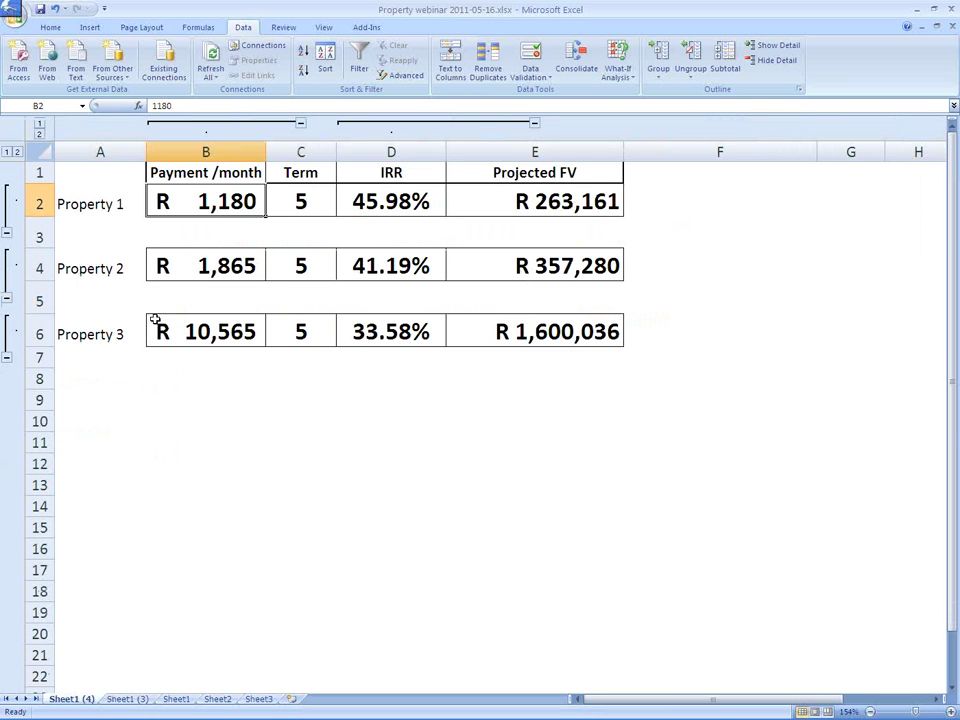
click(225, 332)
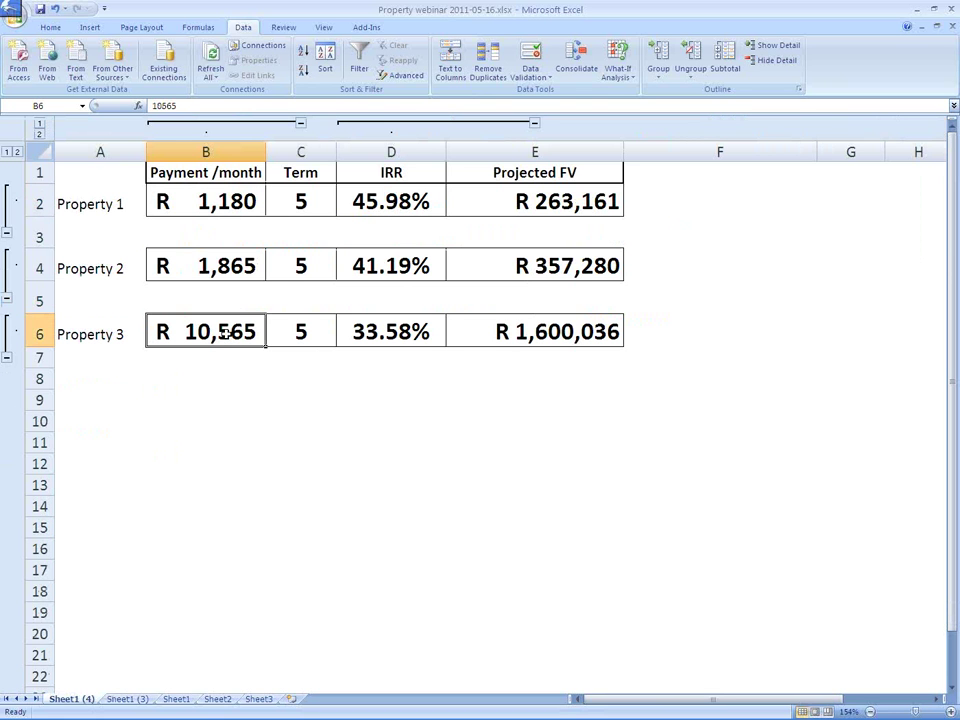
click(243, 200)
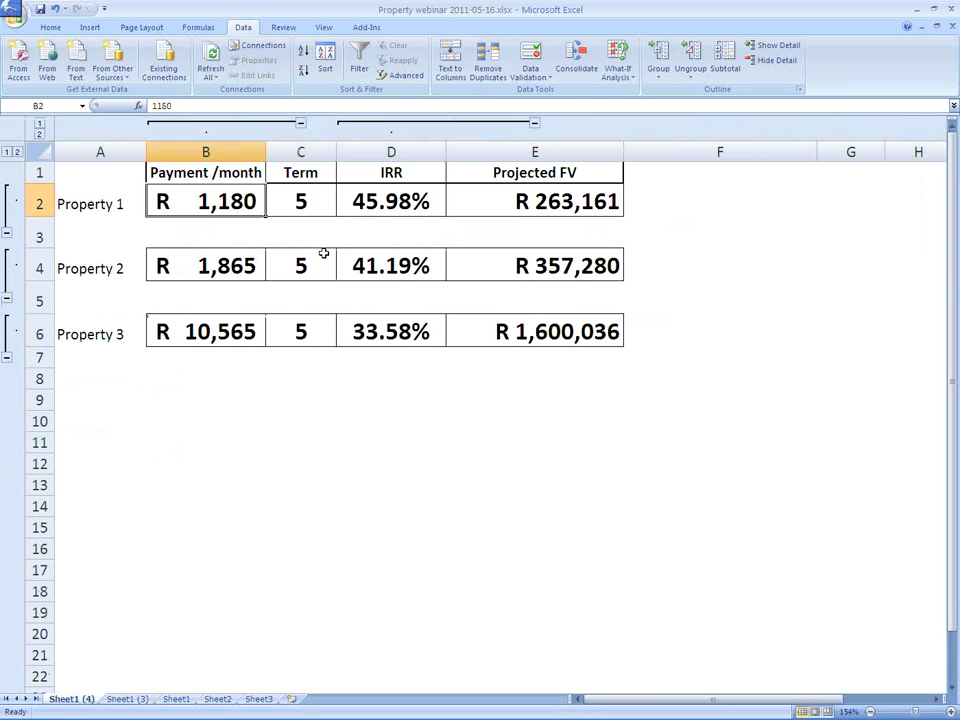
click(499, 329)
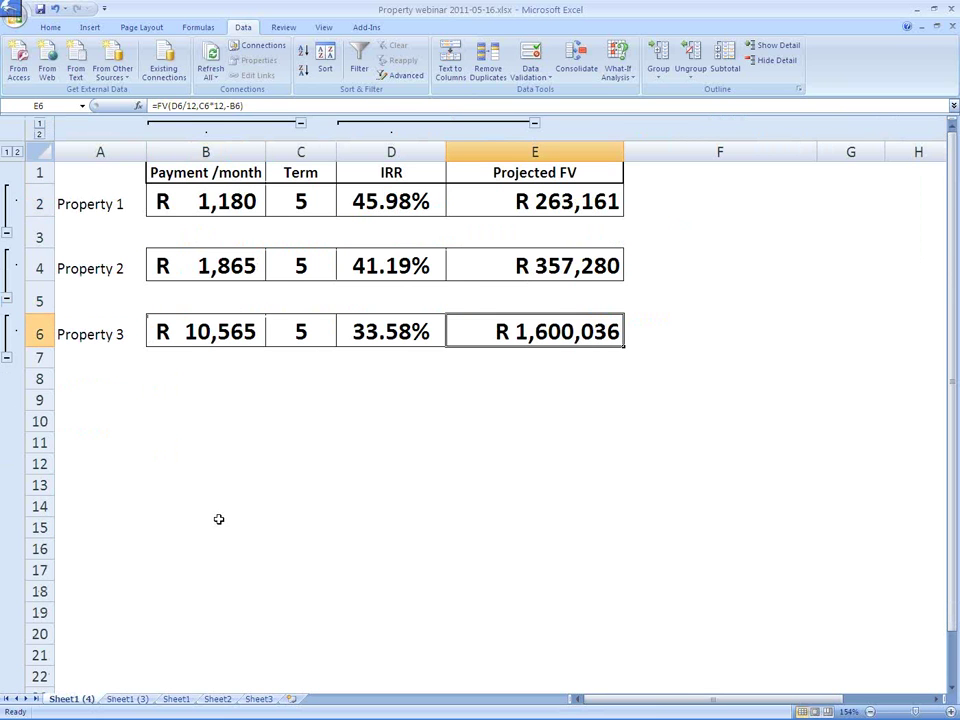
Step: Go back to the Sheet1 (3) worksheet and compare Property 3's monthly investment with Property 1's projected value
click(125, 699)
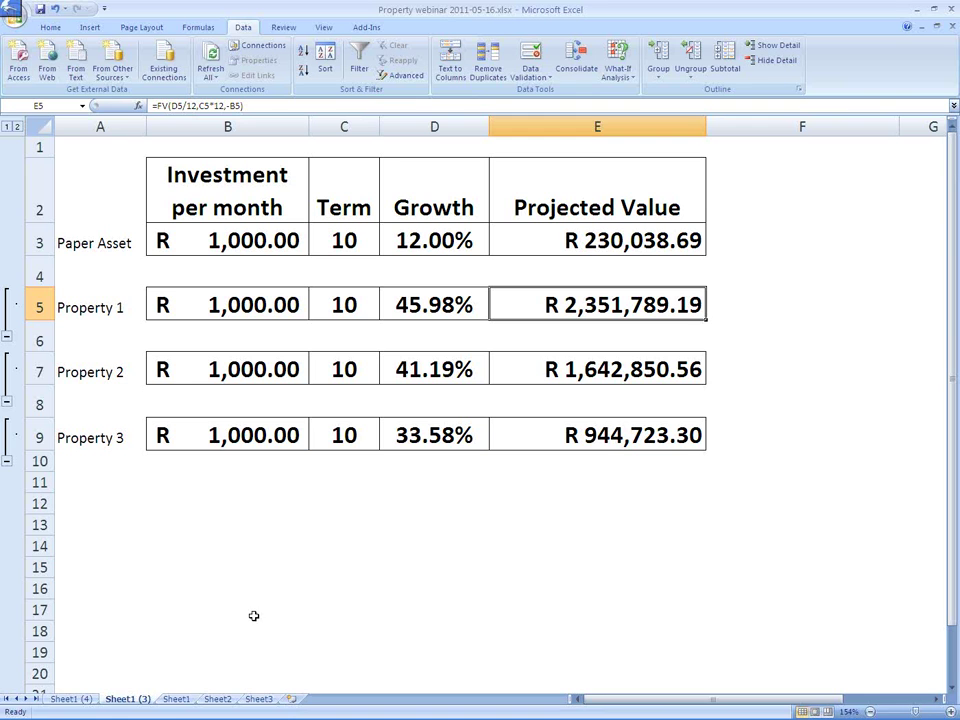
click(255, 435)
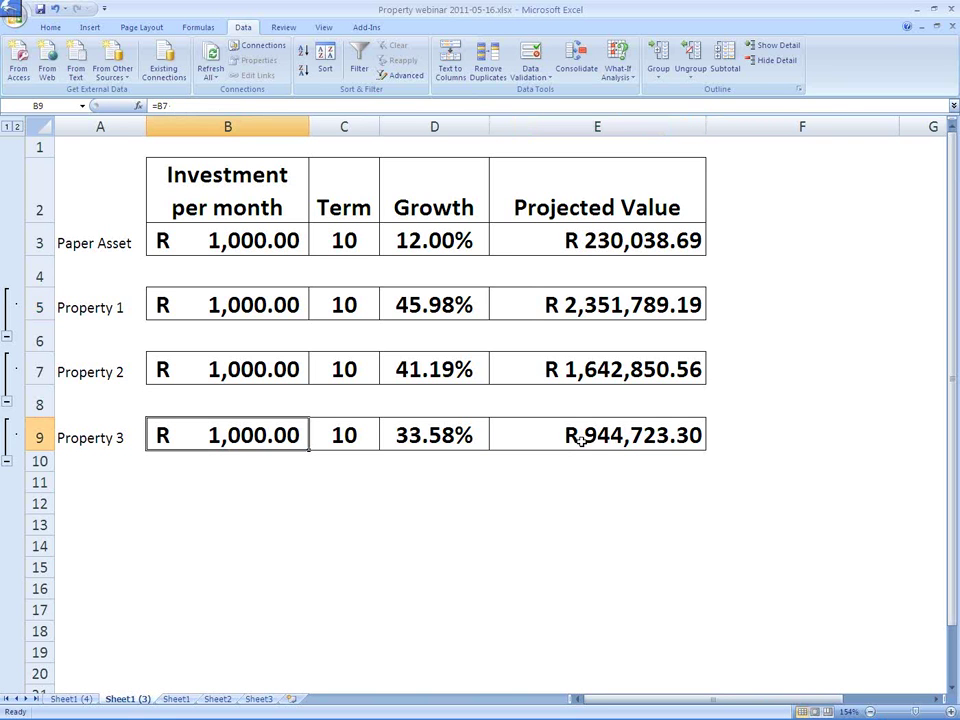
click(578, 304)
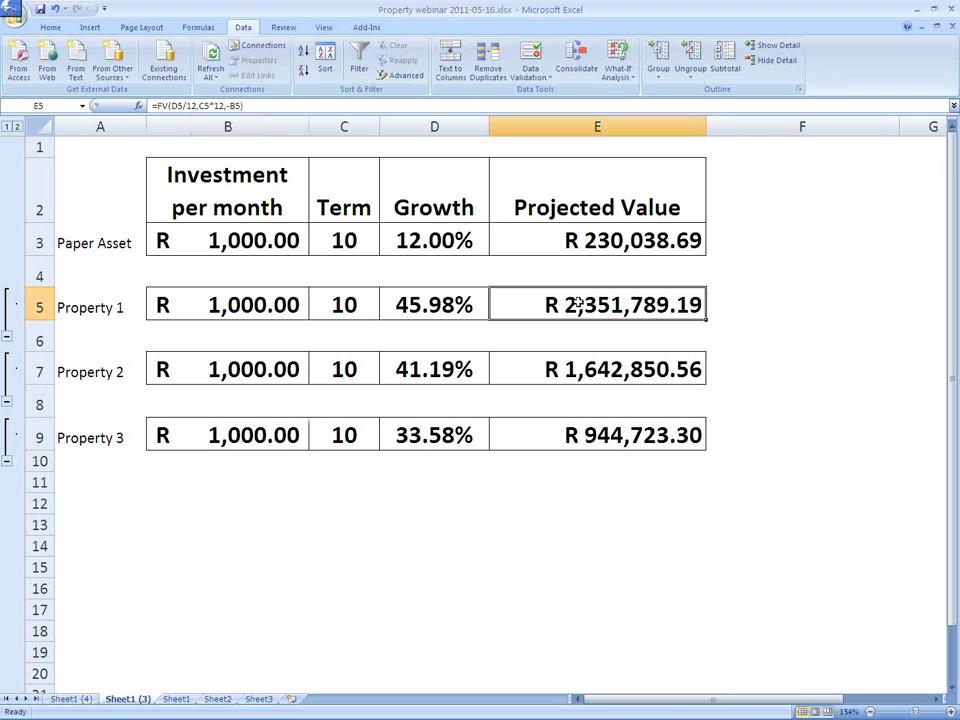
Step: Compare Property 3's projected value with Property 1's growth rate, glancing at the Sheet1 worksheet before returning to Sheet1 (3)
click(591, 440)
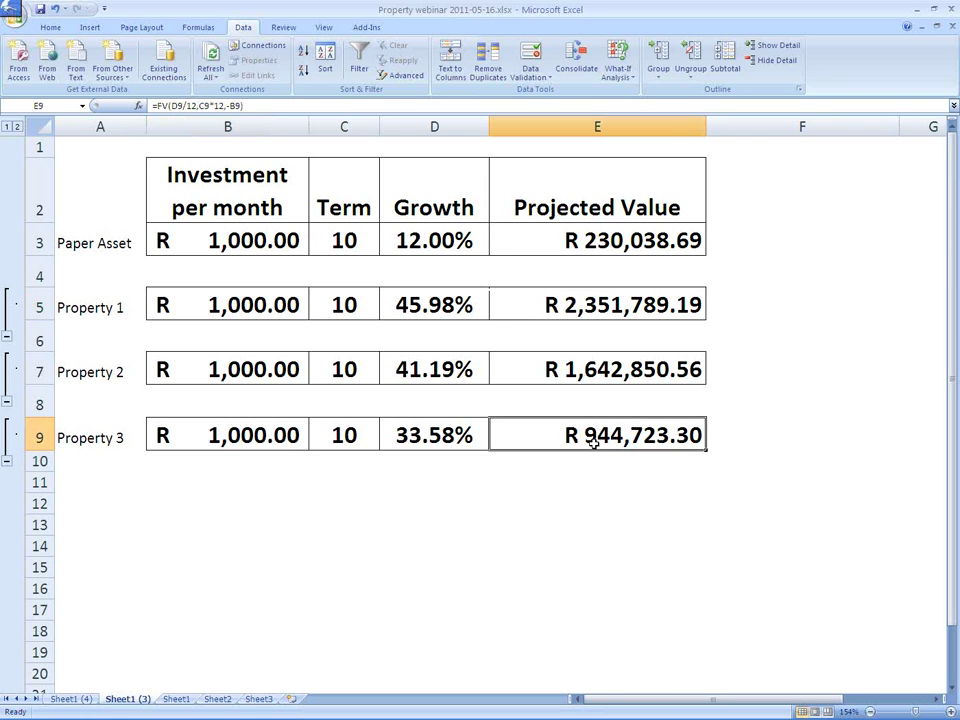
click(463, 305)
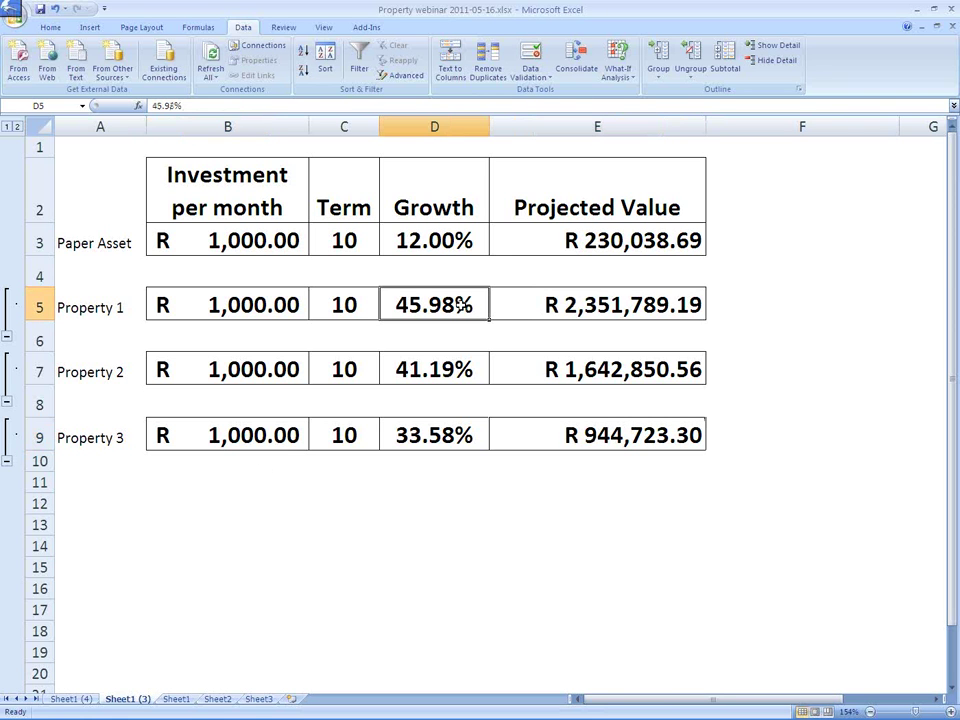
click(178, 699)
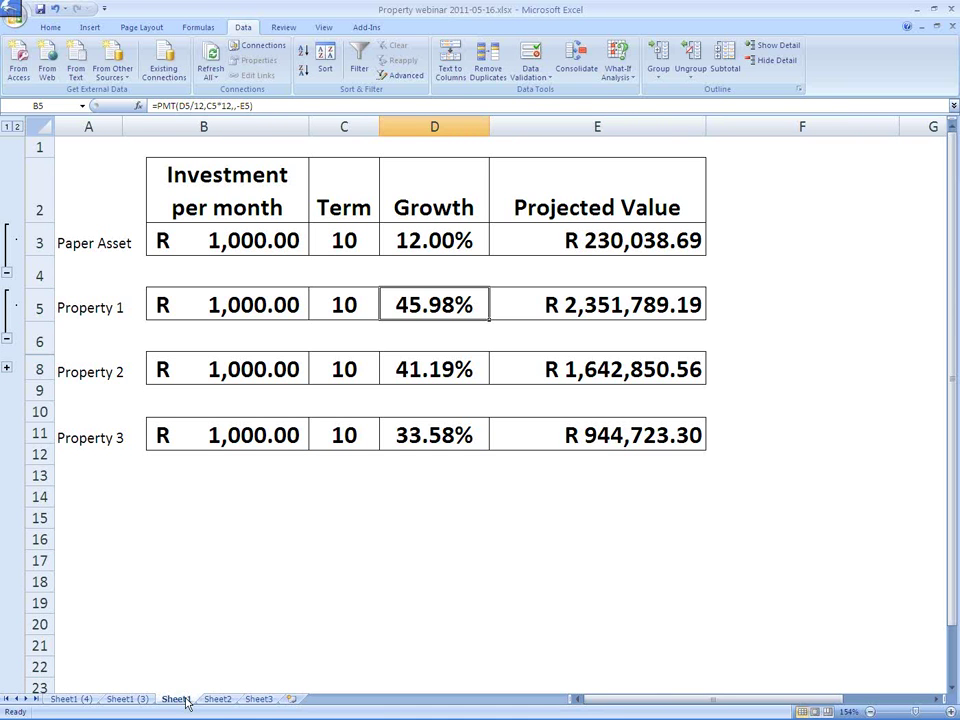
click(128, 699)
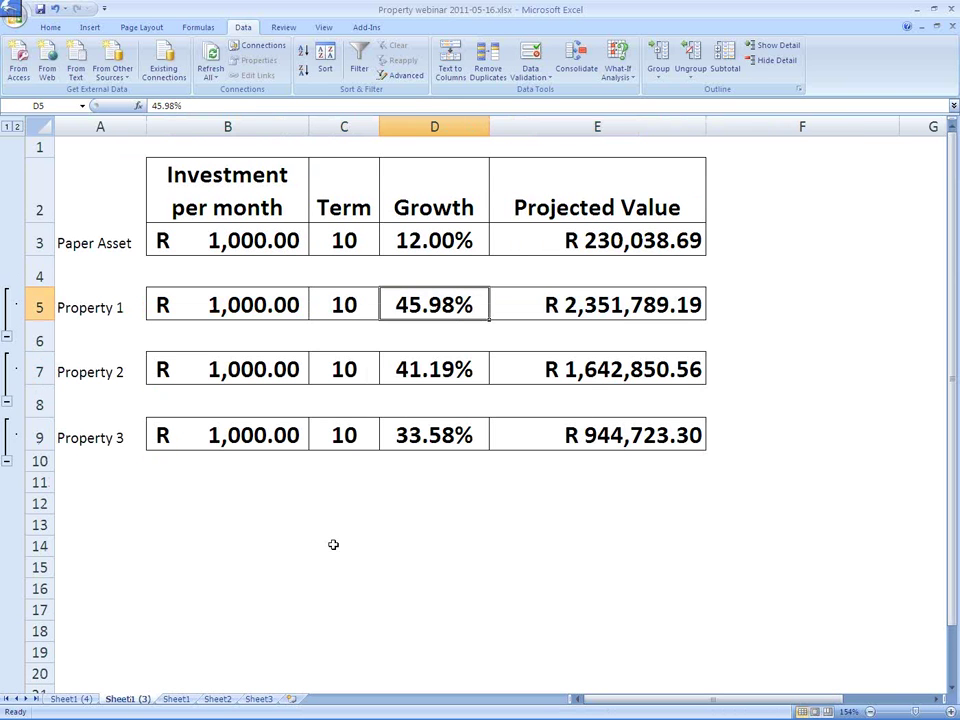
Step: Switch to Property Pro + and open the property analysis for Windsor West
key(alt+Tab)
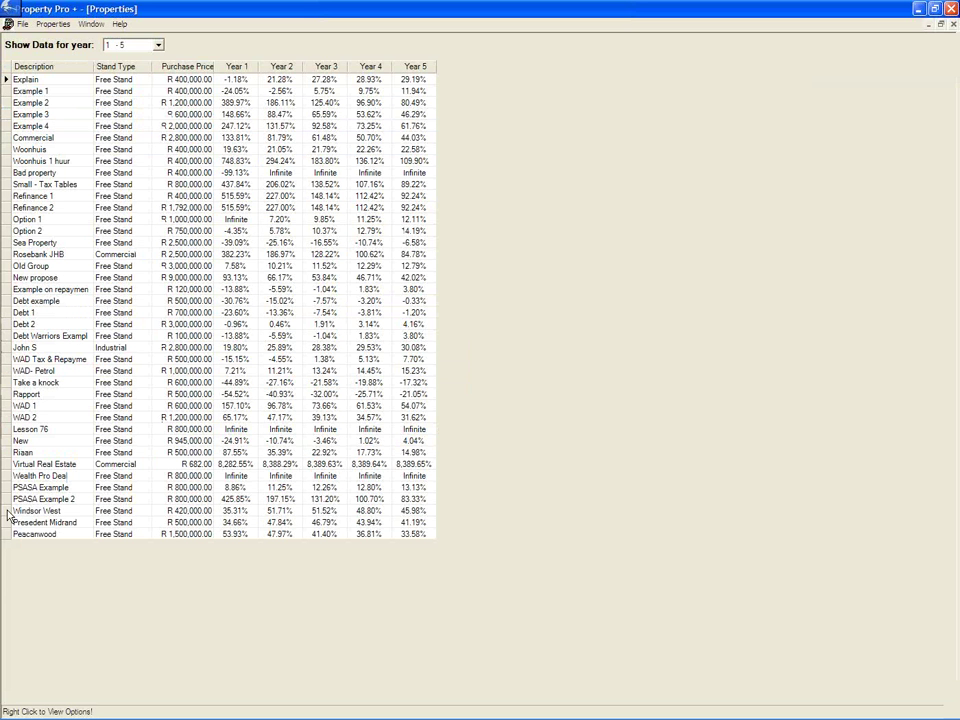
click(7, 511)
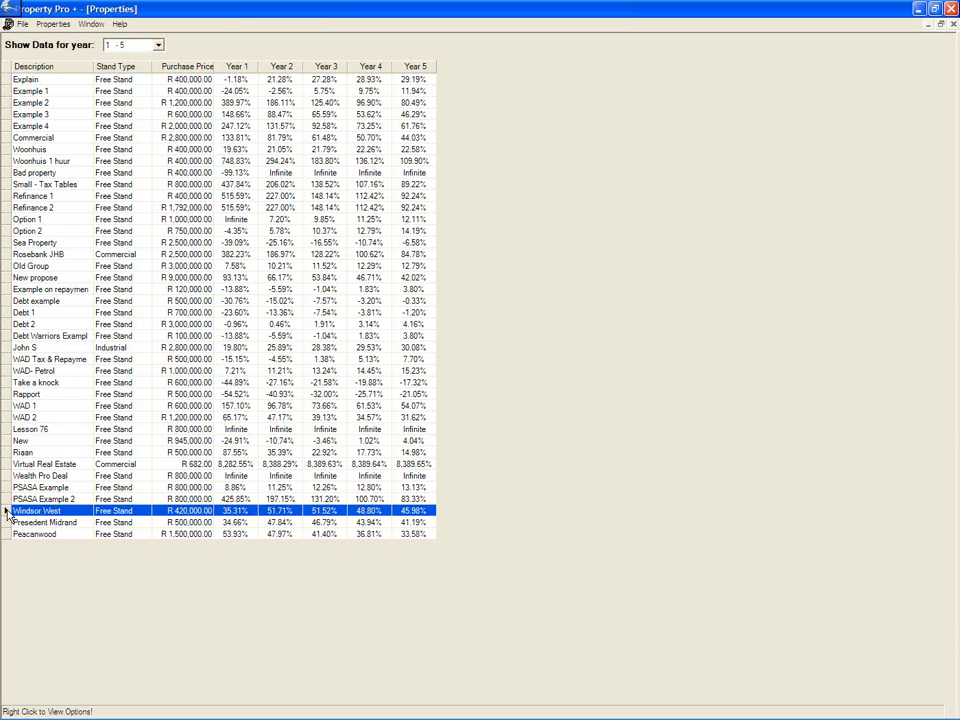
double_click(7, 512)
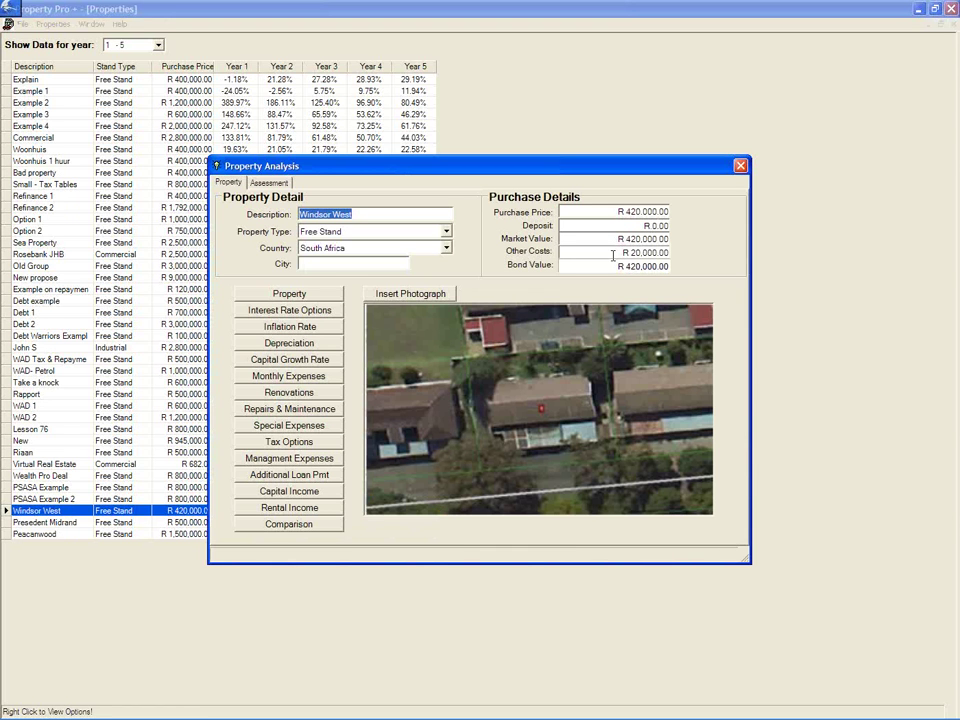
Step: Apply an average interest rate of 12% to the Windsor West property
click(327, 311)
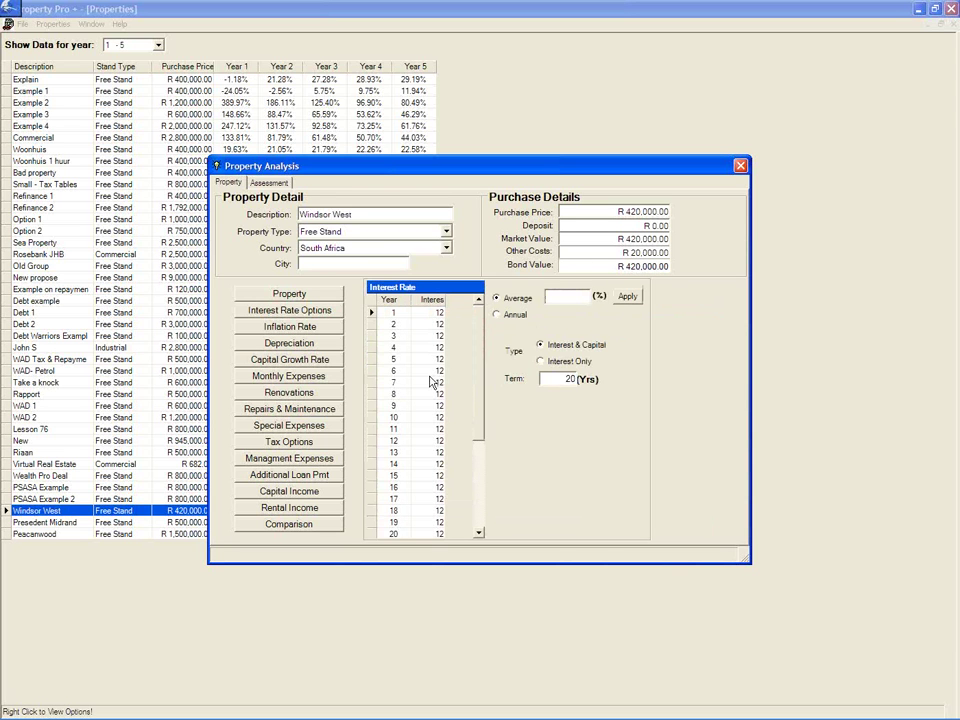
click(577, 298)
text(12)
click(628, 297)
Step: Review Windsor West's inflation rate, capital growth rate and rental income settings
click(313, 329)
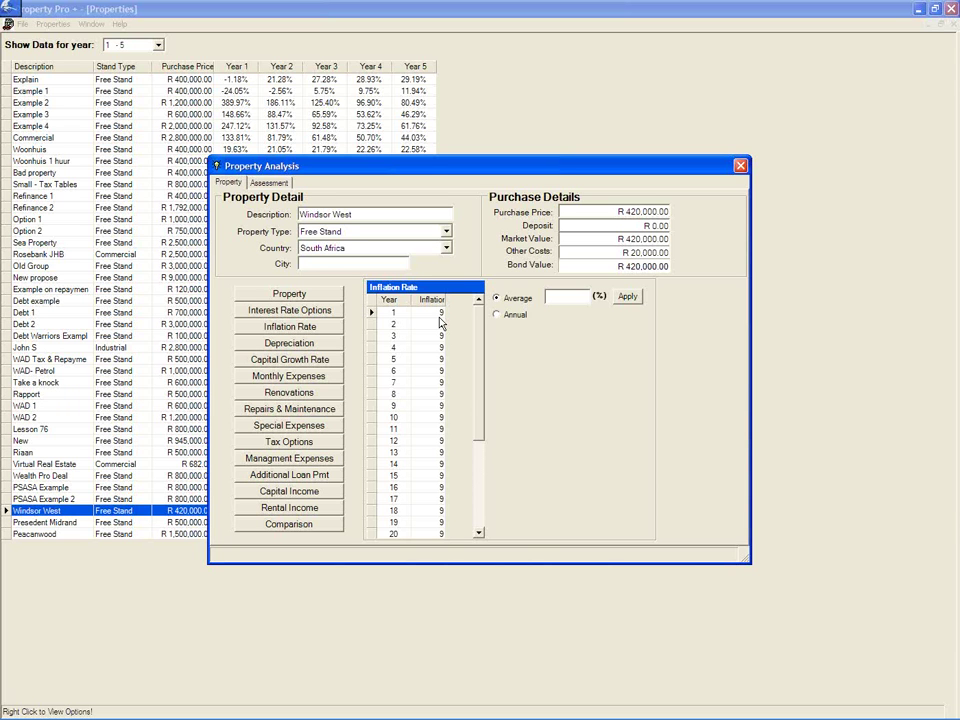
click(330, 361)
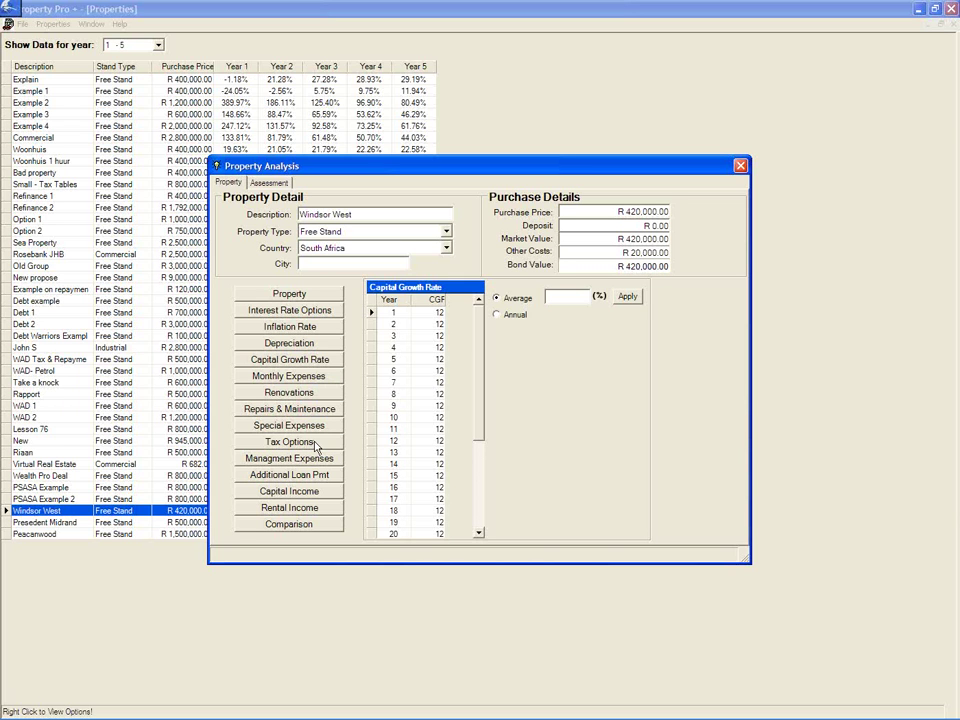
click(330, 510)
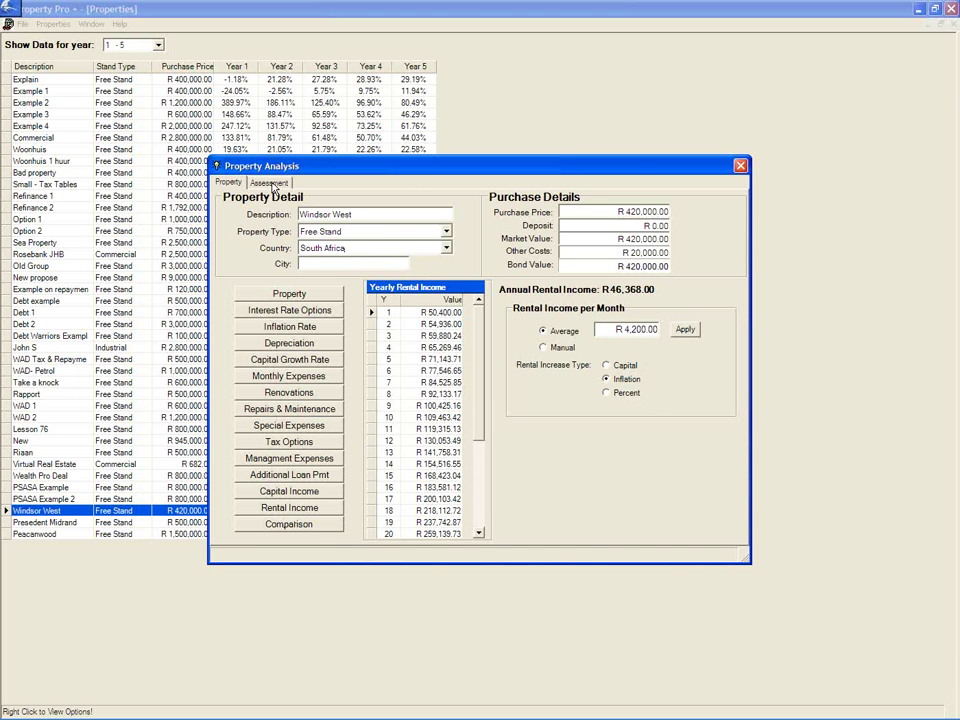
Step: Examine Windsor West's assessment results, checking them against Property 1's growth rate in the Excel workbook
click(271, 183)
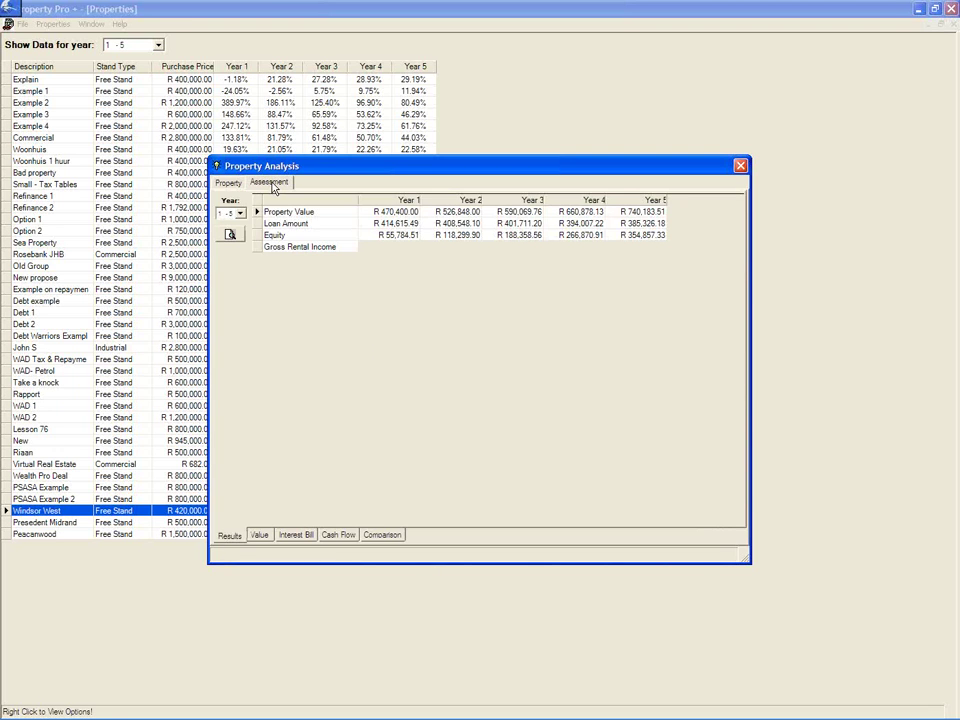
key(alt+Tab)
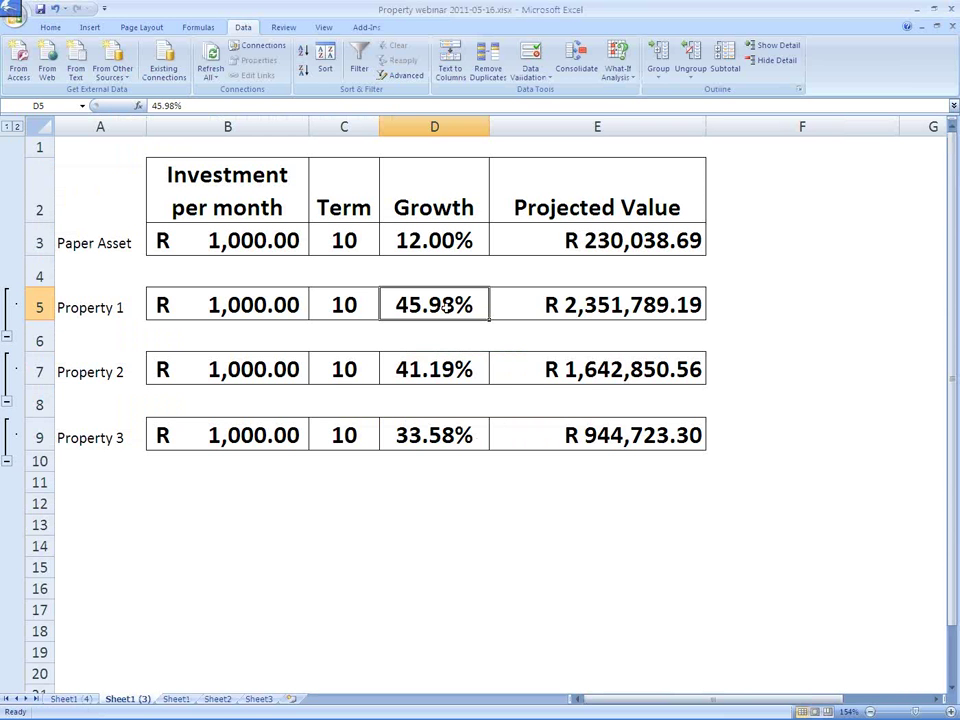
key(alt+Tab)
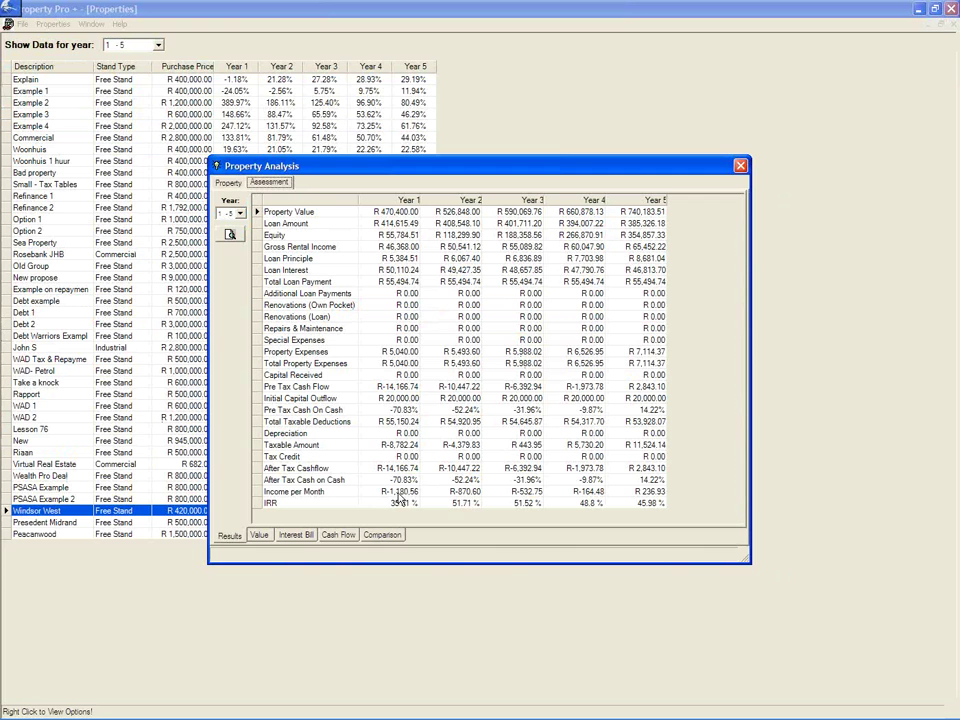
Step: Switch to Excel, check Property 1's monthly payment on Sheet1 (4), and return to Sheet1 (3)
key(alt+Tab)
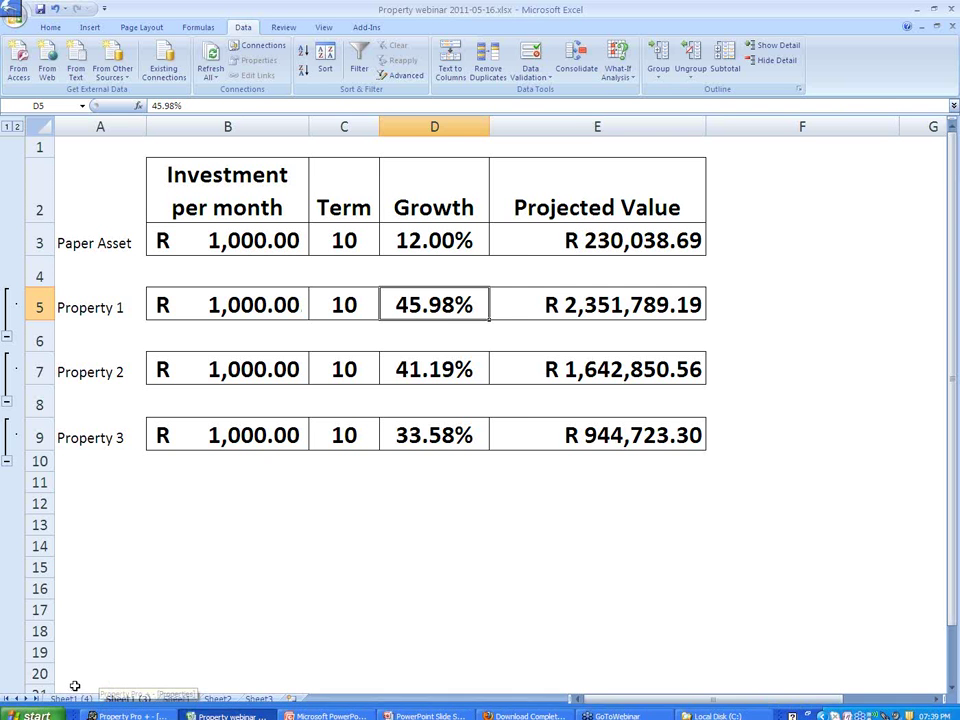
click(72, 697)
click(230, 204)
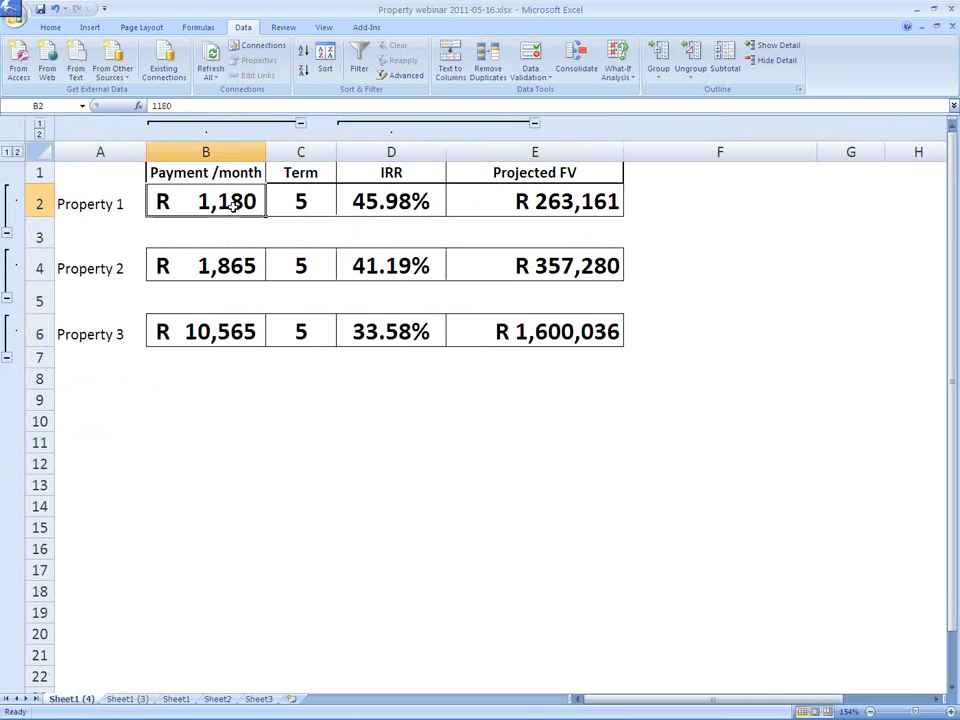
click(139, 700)
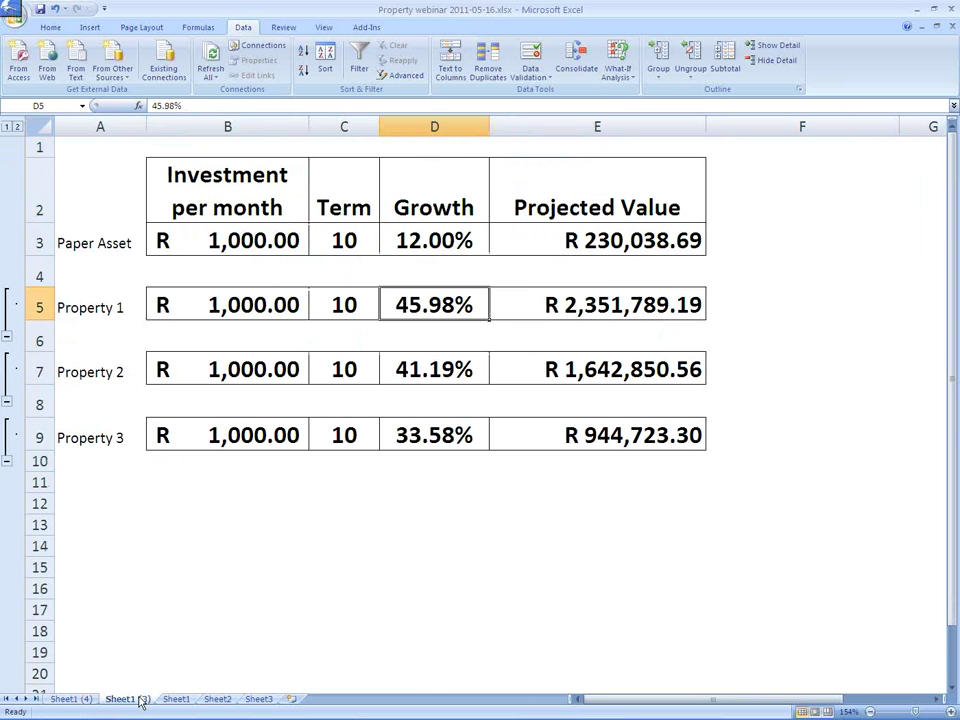
click(286, 576)
Step: Return to Windsor West's property details in Property Pro + and check its value and offer on the PowerPoint slide
key(alt+Tab)
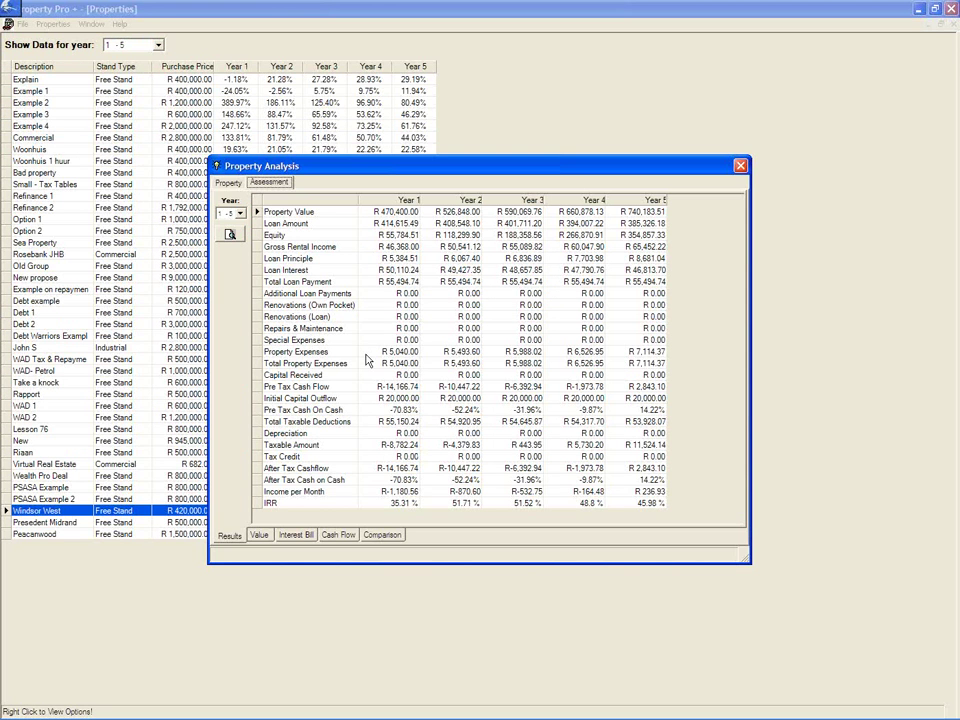
click(231, 186)
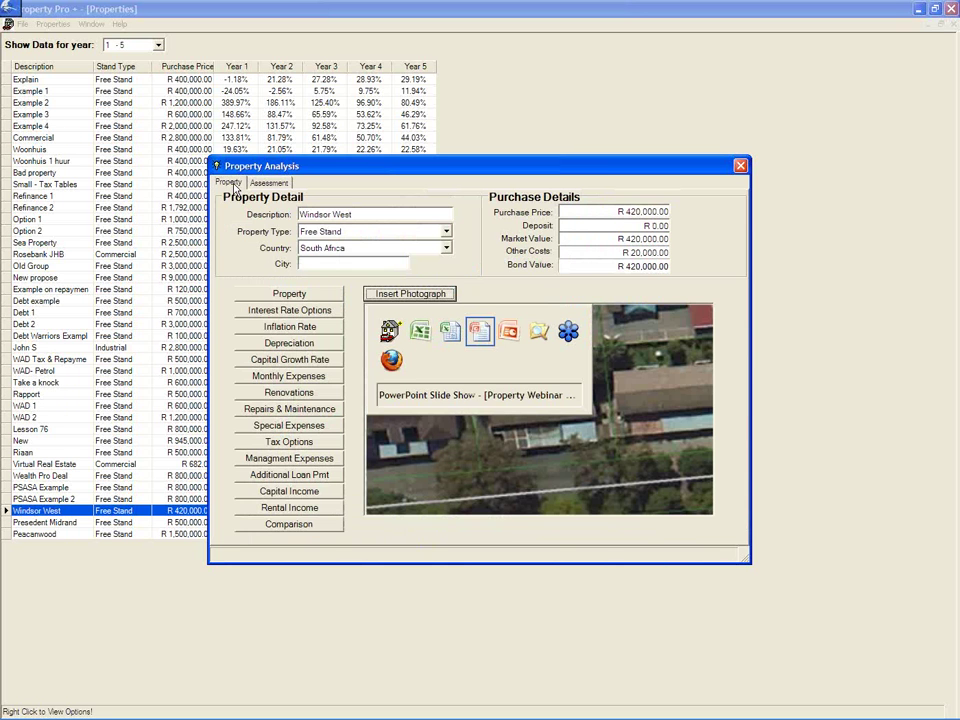
key(alt+Tab)
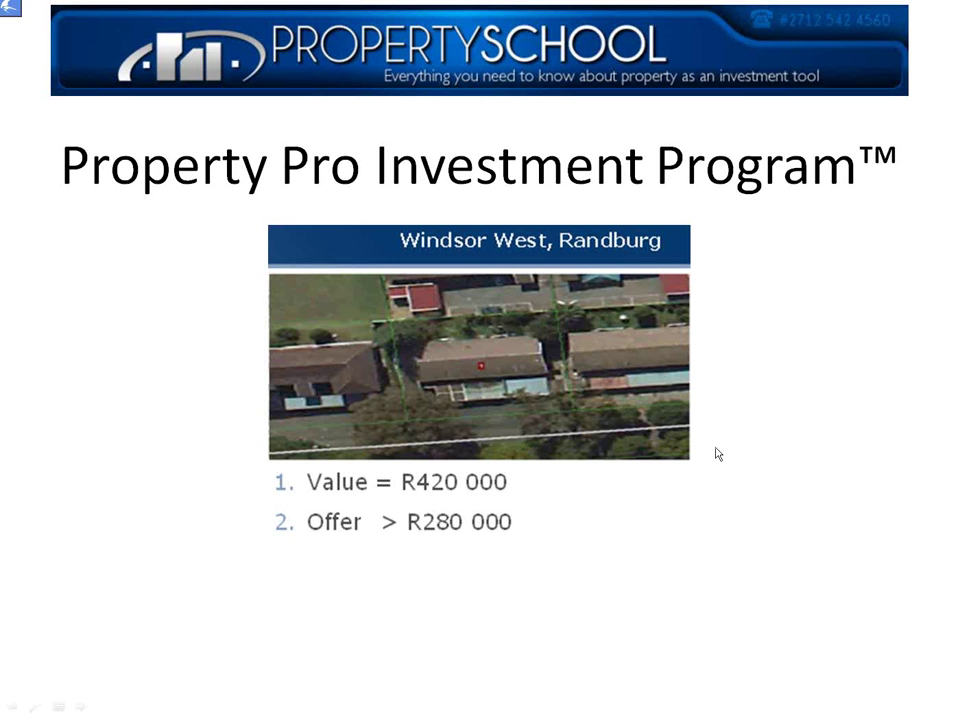
key(alt+Tab)
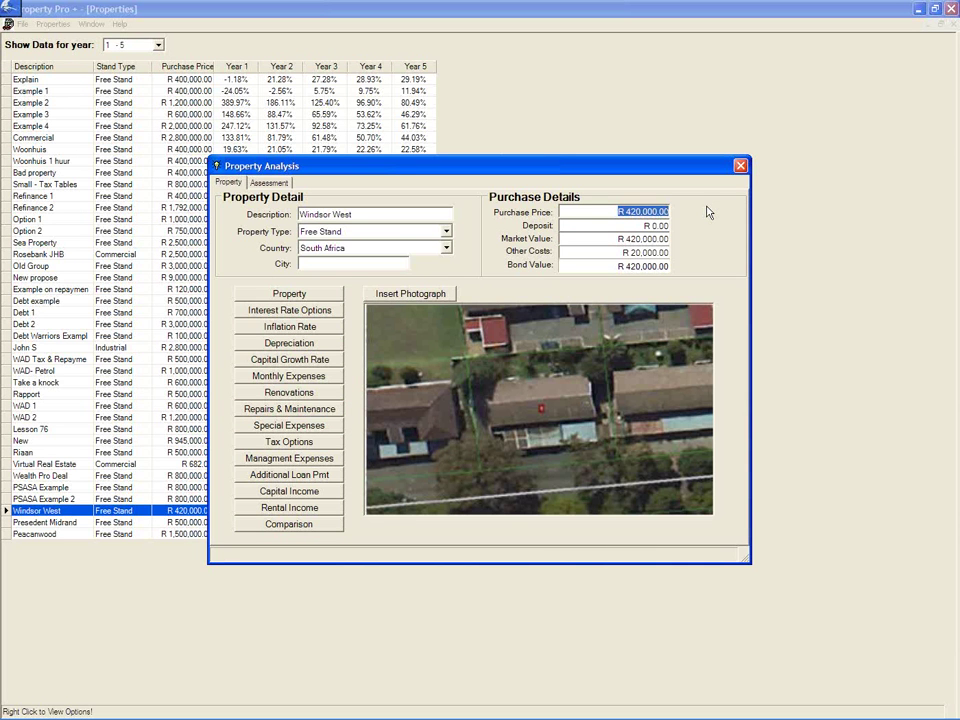
key(alt+Tab)
key(alt+Tab)
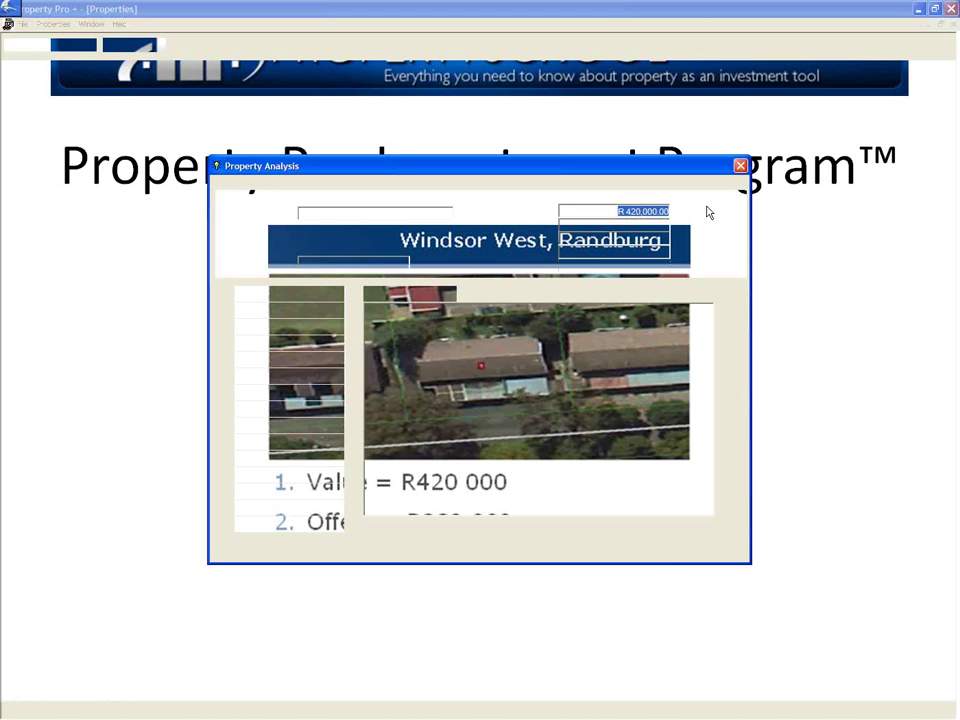
Step: Set Windsor West's purchase price and market value to R 280,000 each
text(0000)
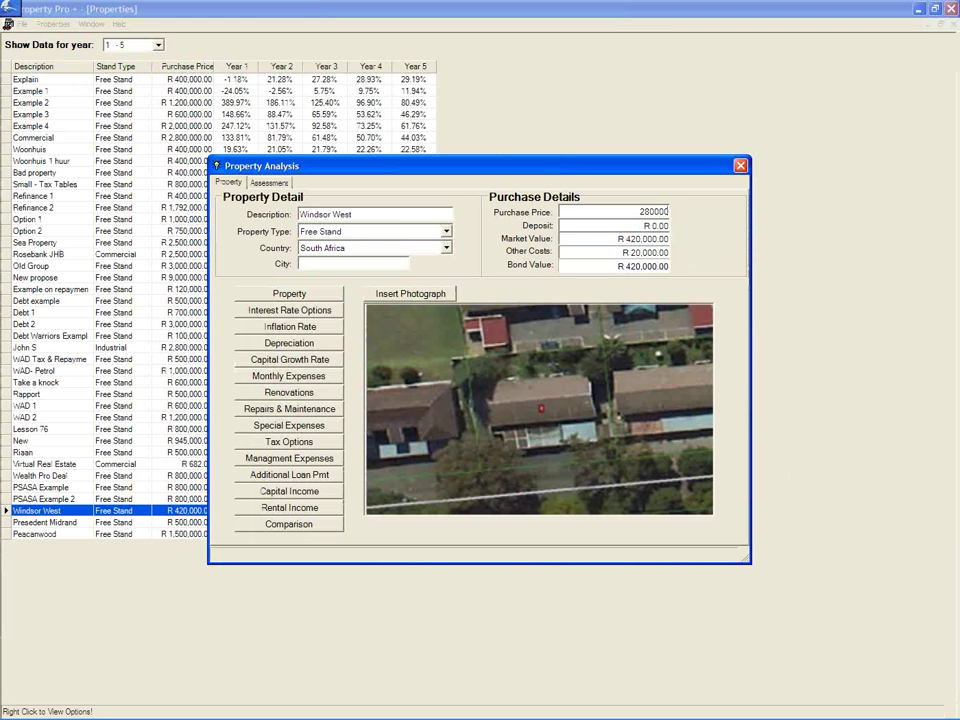
click(601, 238)
text(280000)
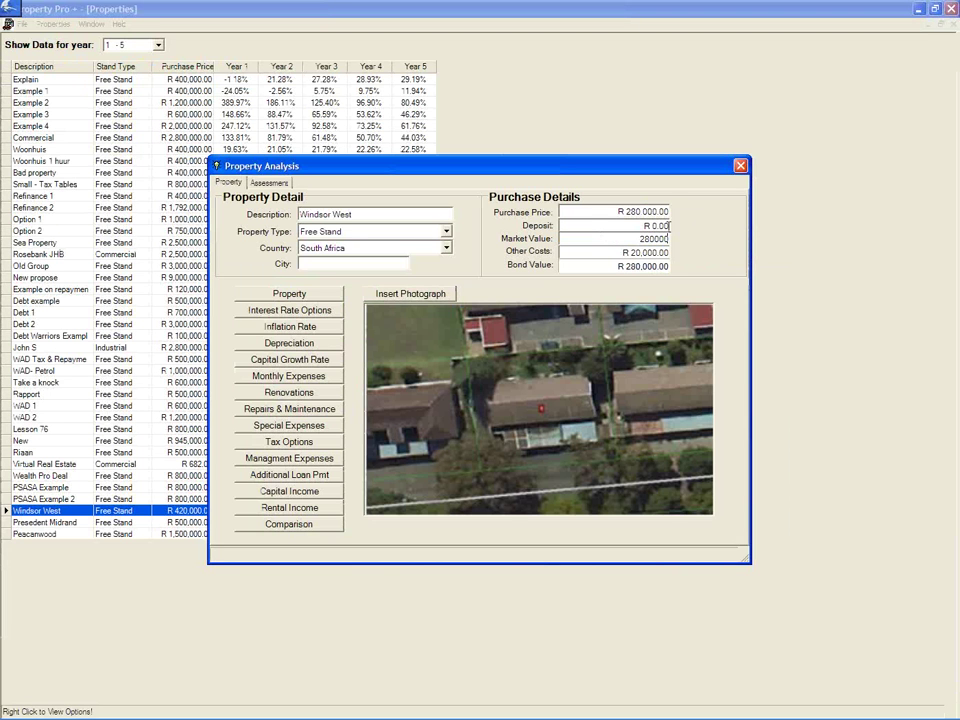
click(652, 225)
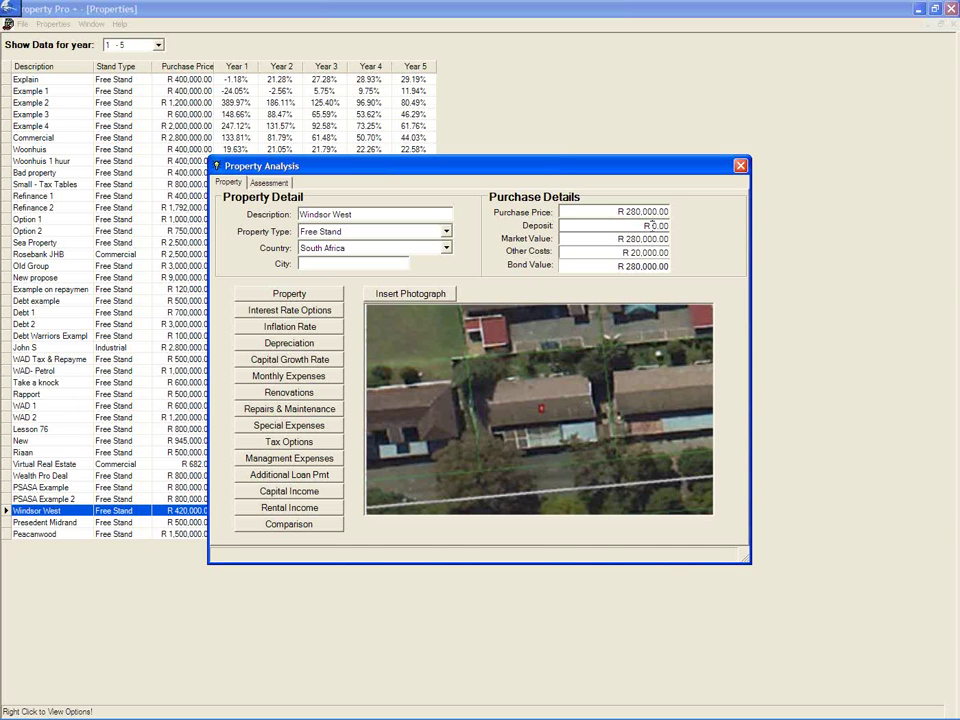
click(651, 226)
click(651, 225)
Step: Review Windsor West's assessment and its PowerPoint slide, and switch back to the Excel workbook
key(alt+Tab)
click(276, 183)
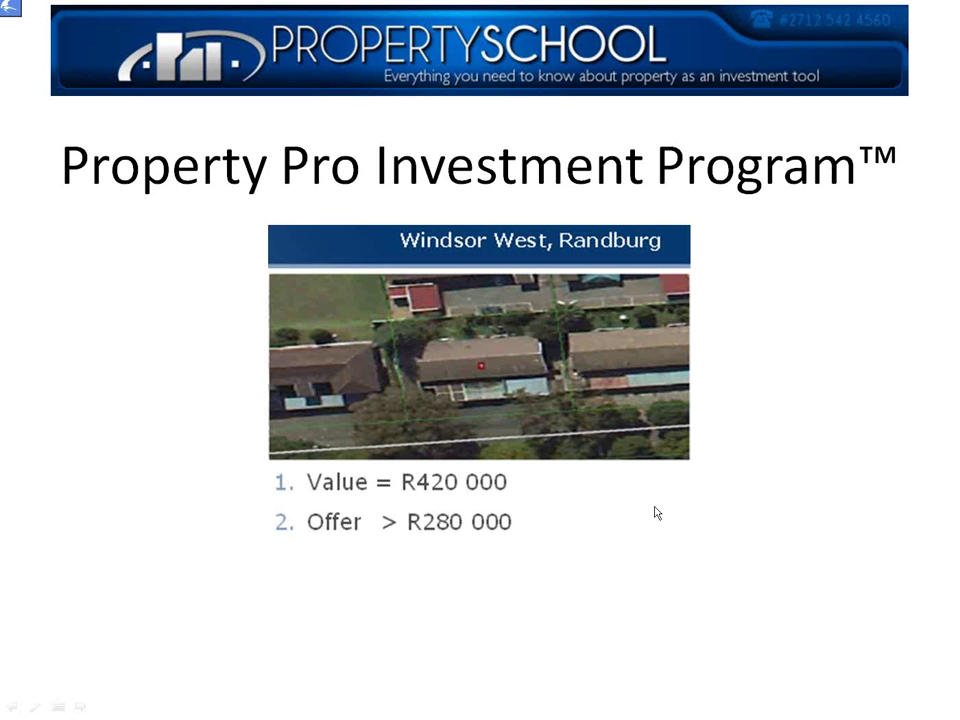
key(alt+Tab)
key(Tab)
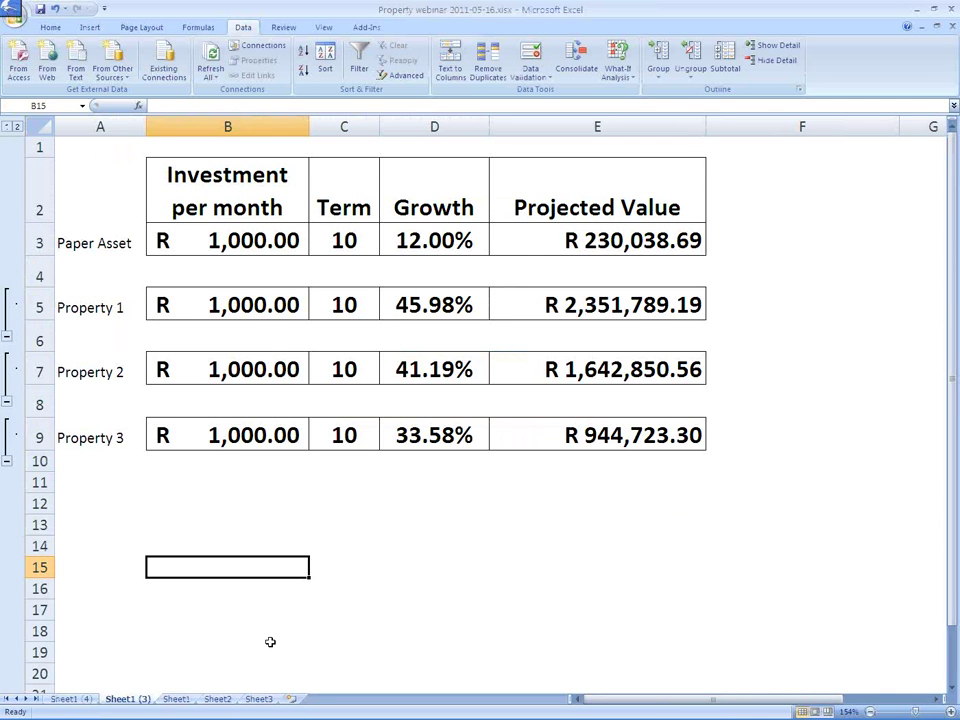
Step: Try a growth rate of 7% in the first investment row of Sheet1, and undo the entry
click(176, 699)
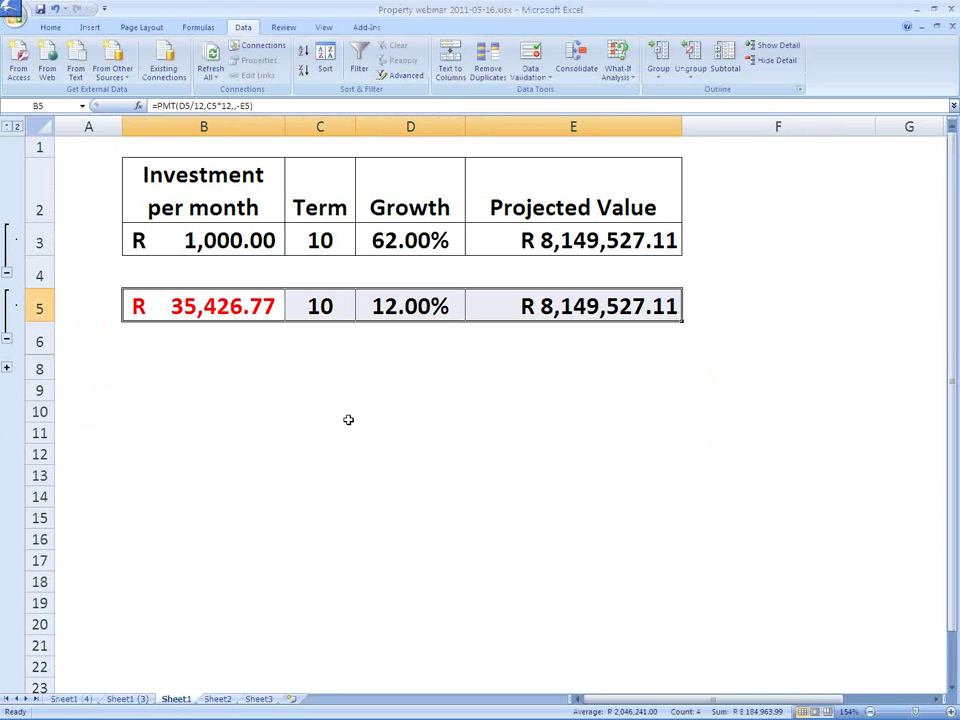
click(387, 245)
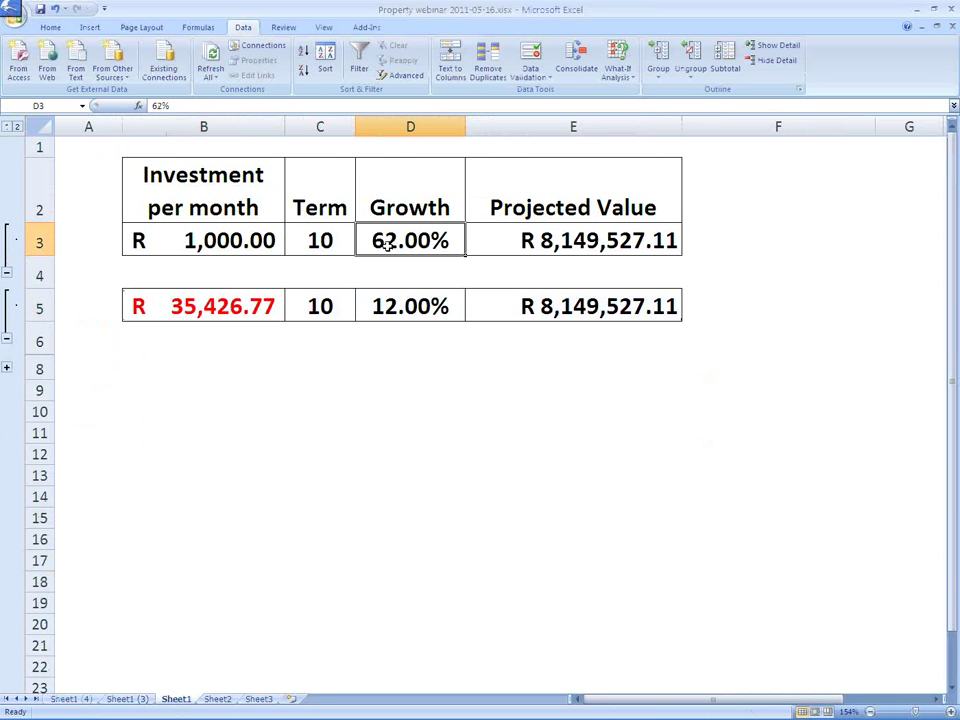
key(BackSpace)
text(7)
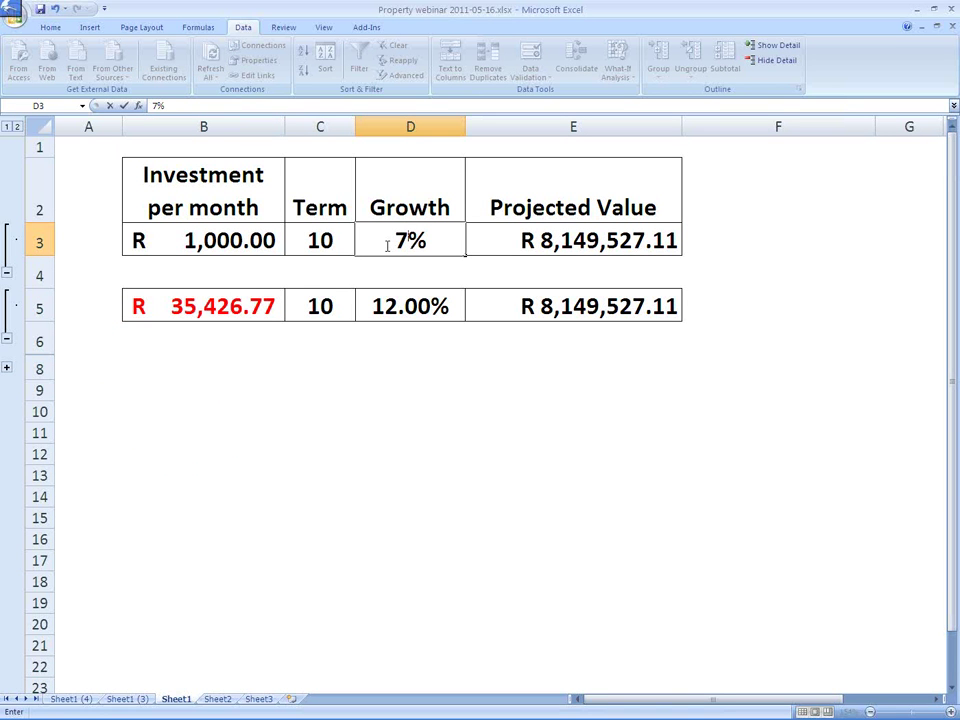
key(alt)
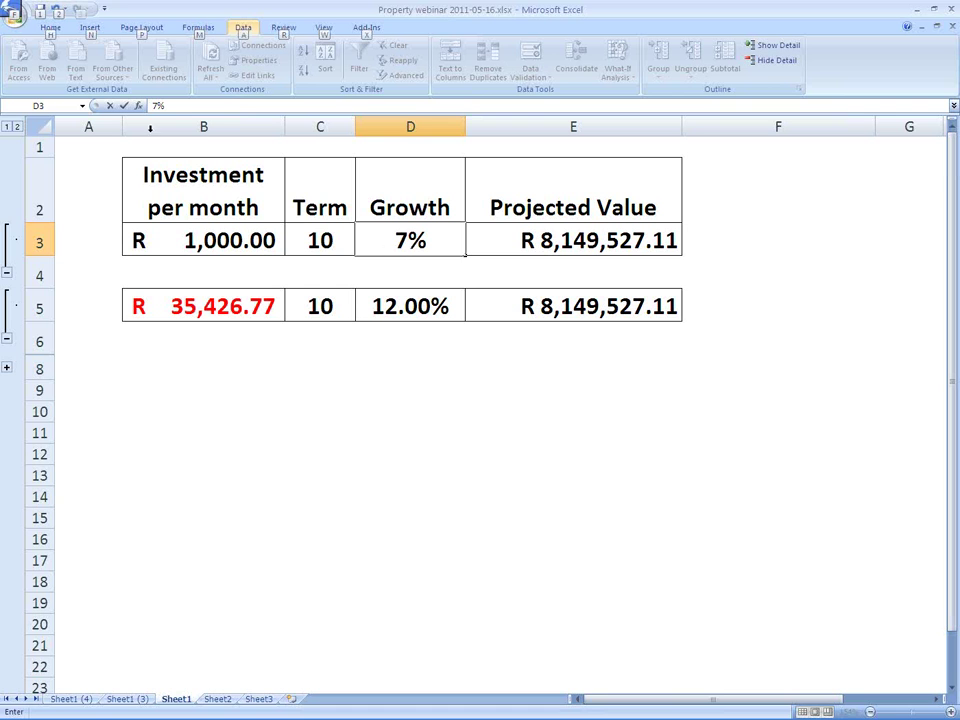
click(410, 239)
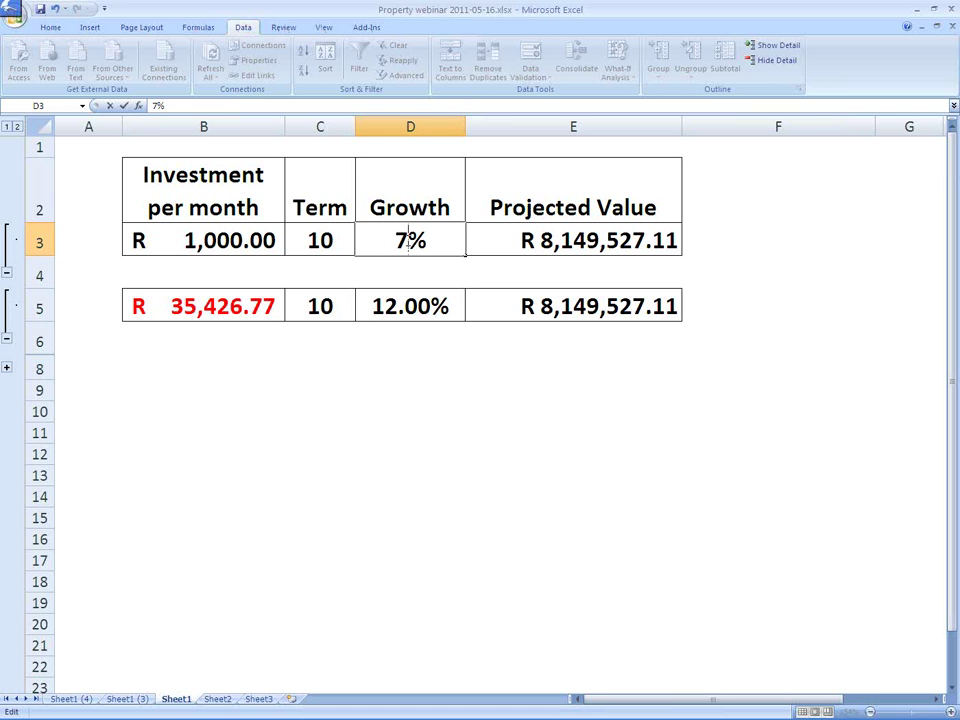
key(Return)
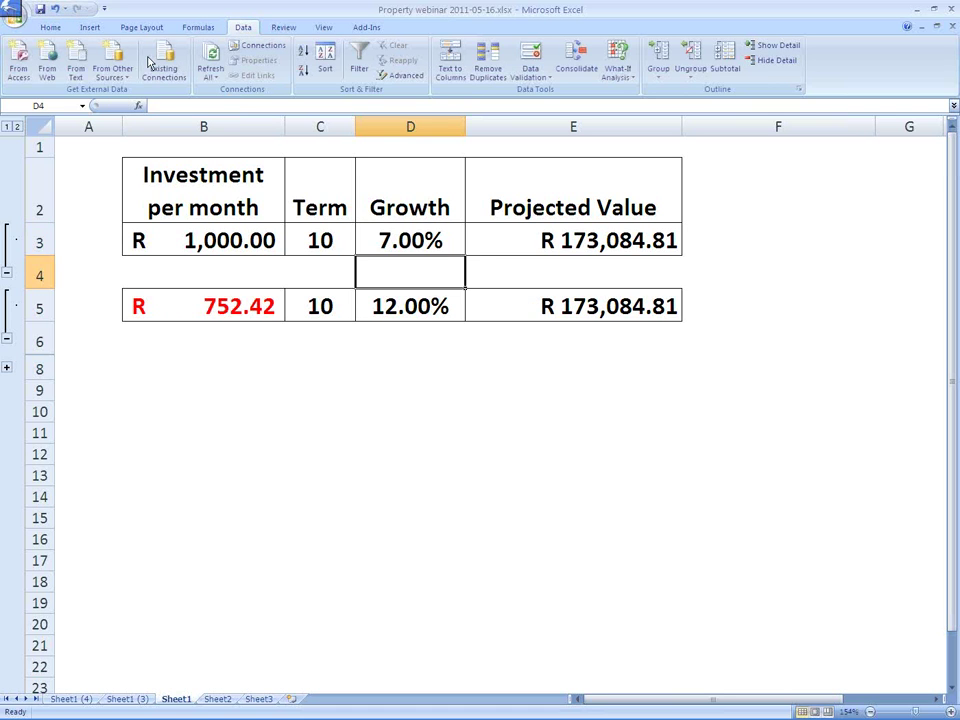
click(54, 10)
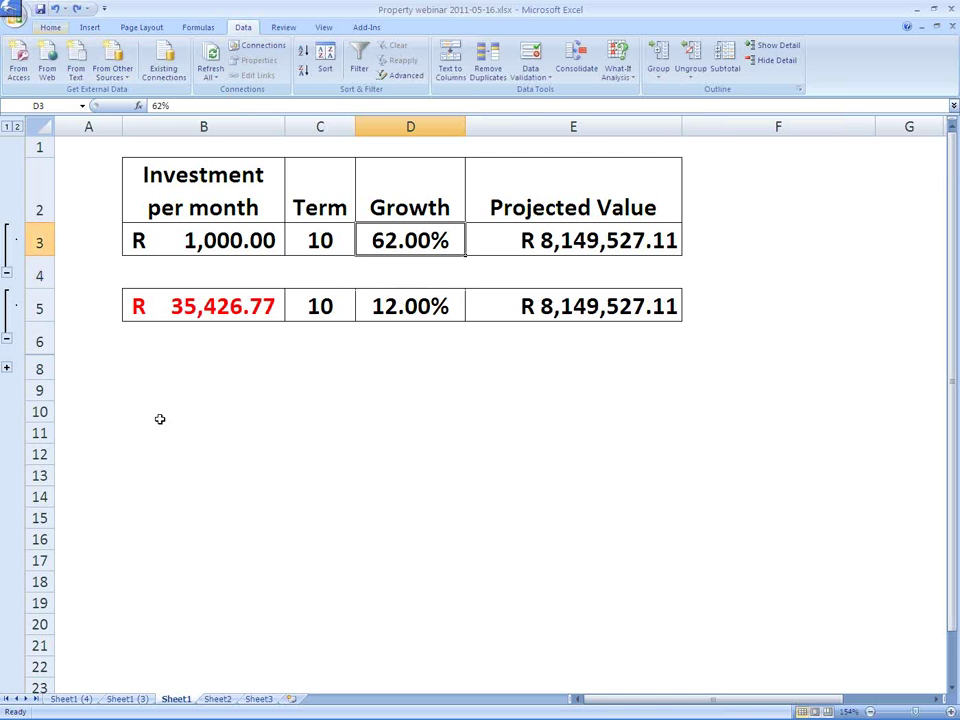
Step: On Sheet1 (3), set Property 1's growth to 72% and check its projected value
click(127, 700)
click(437, 305)
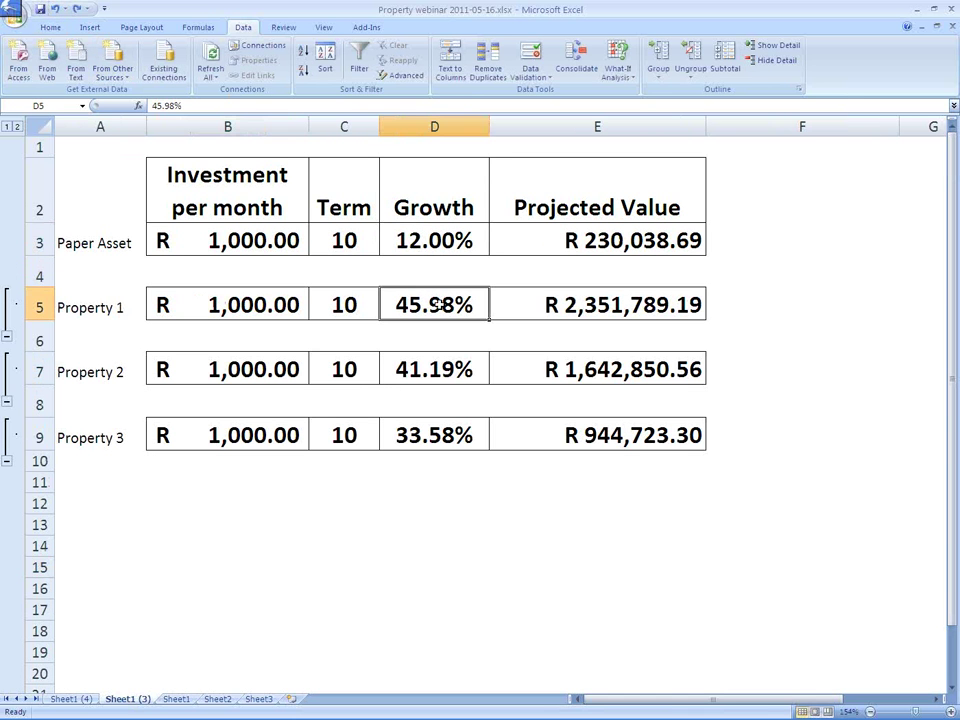
text(72)
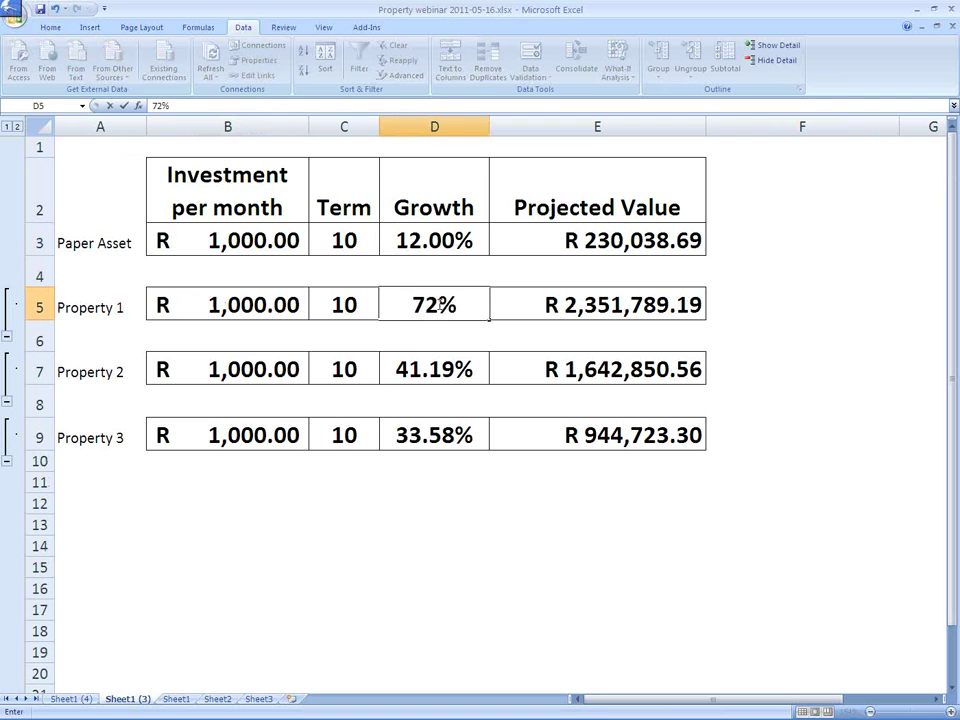
key(Return)
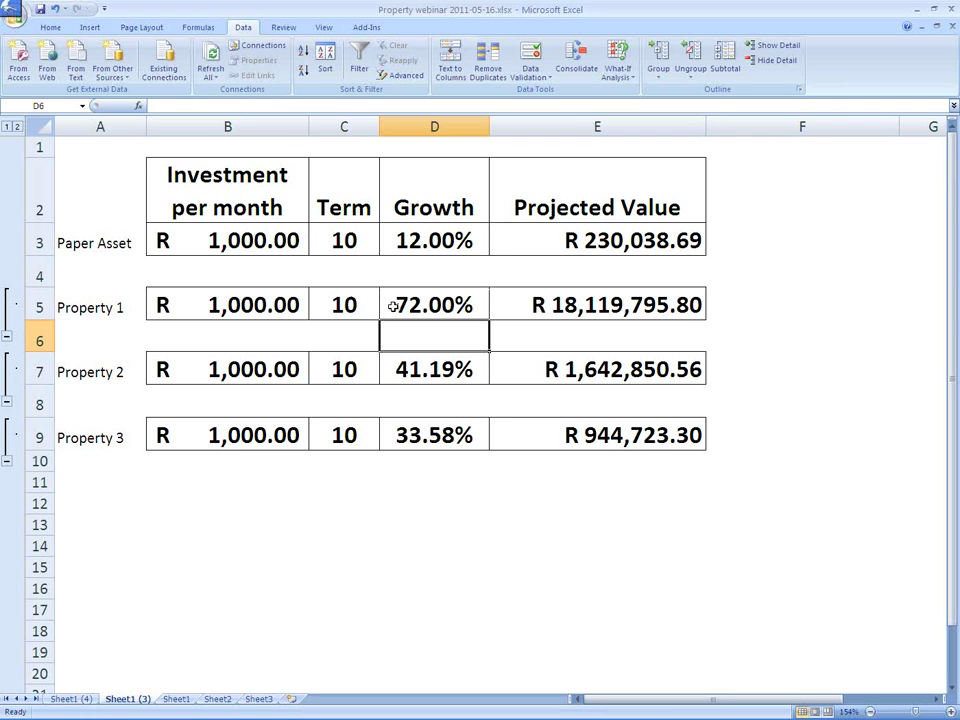
click(532, 305)
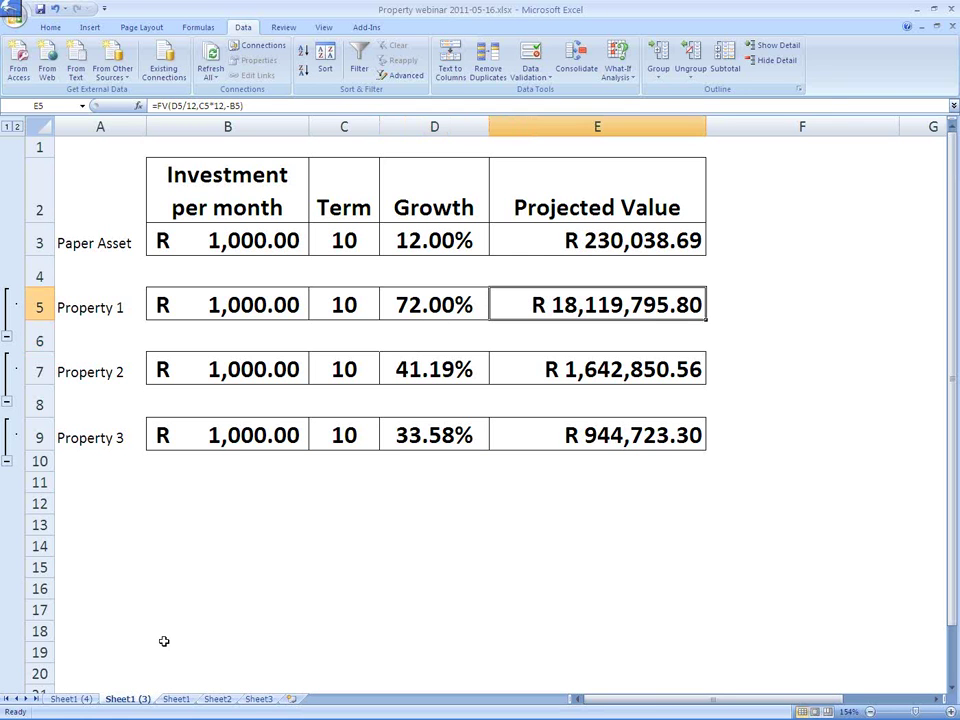
Step: On Sheet1, inspect the projected value and the 12% row's monthly investment, and set the first investment row's growth to 72%
click(177, 700)
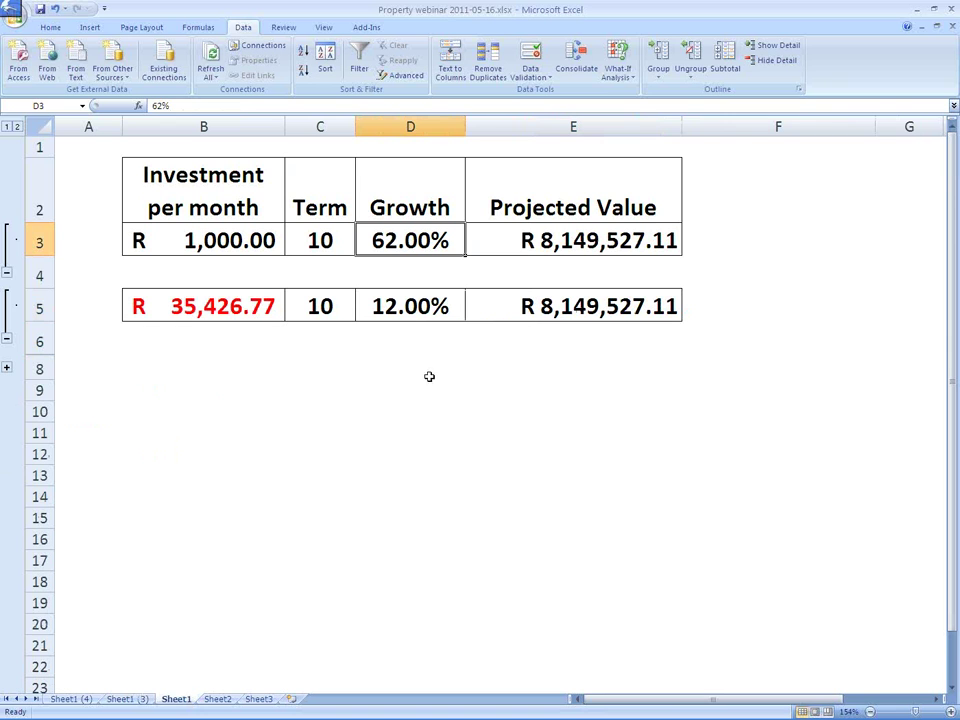
click(549, 238)
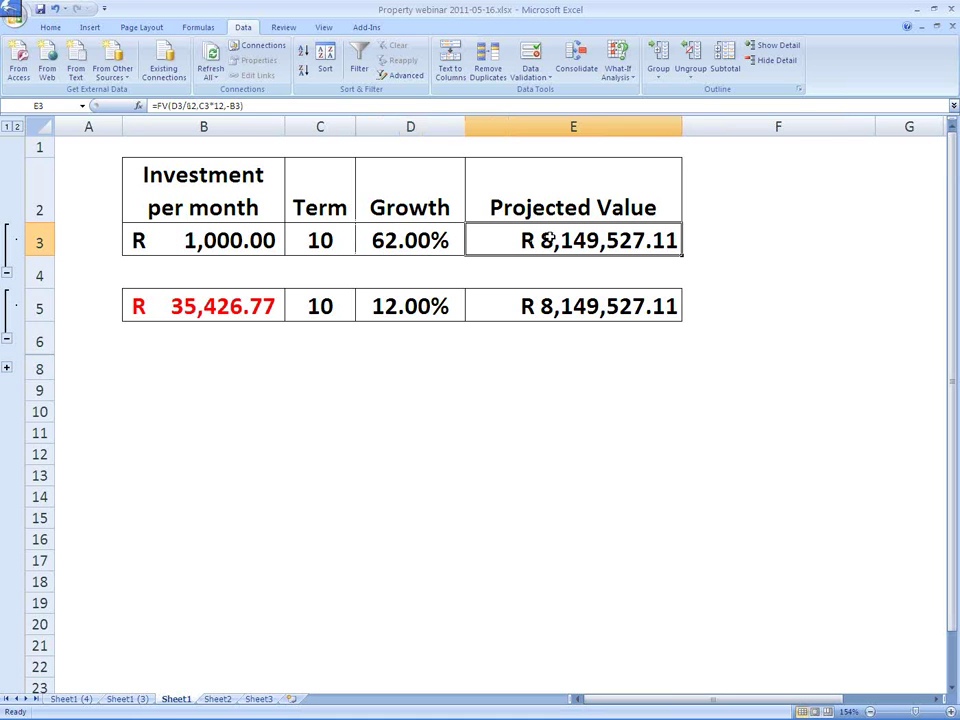
click(389, 308)
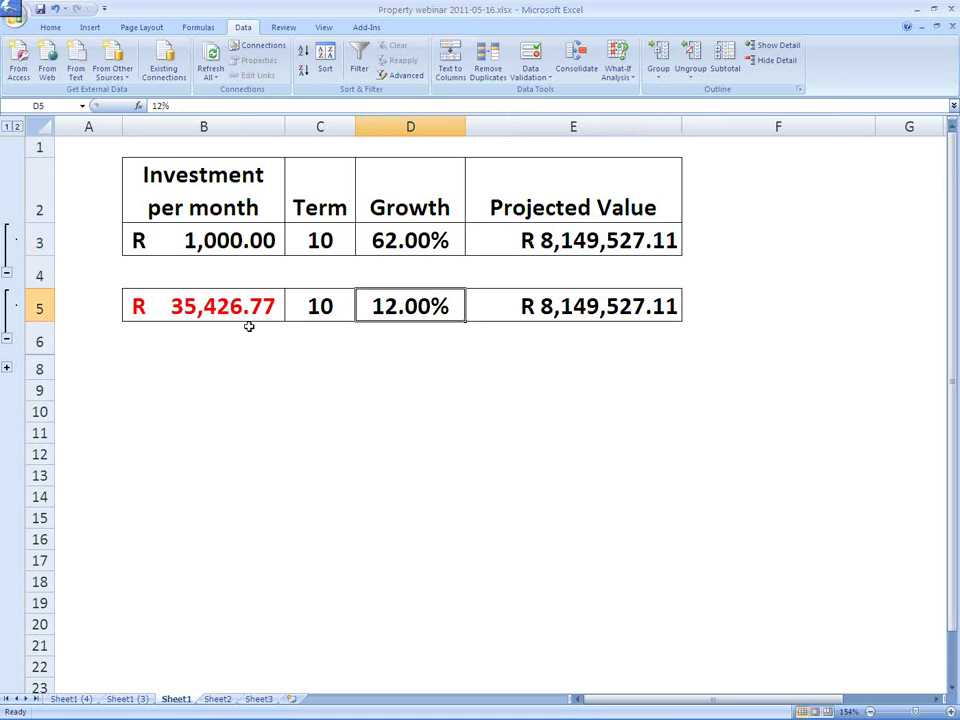
click(218, 316)
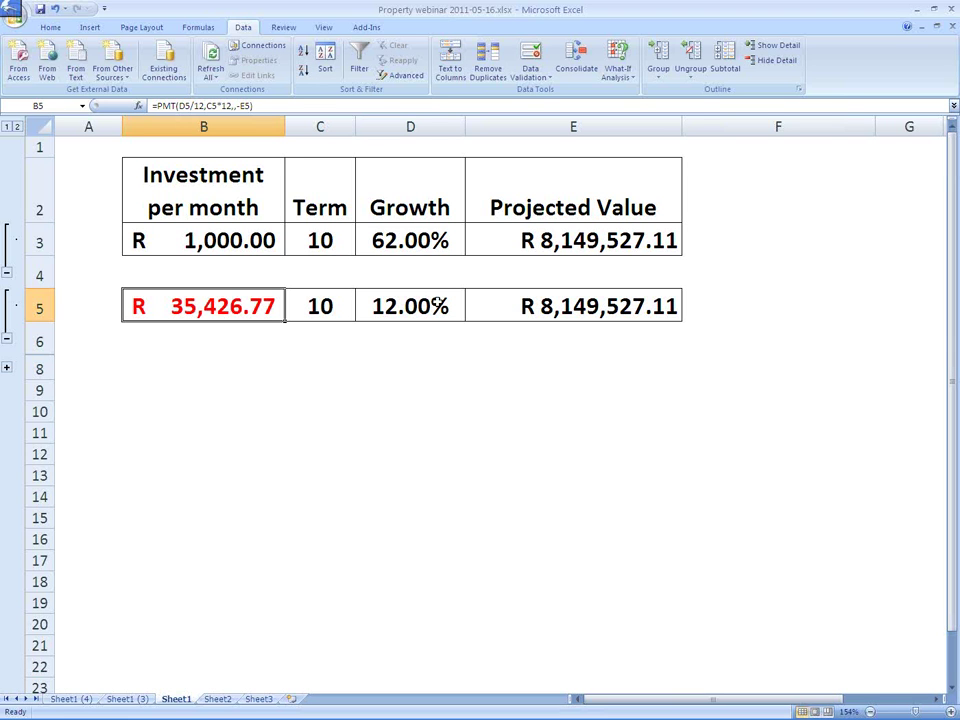
click(397, 238)
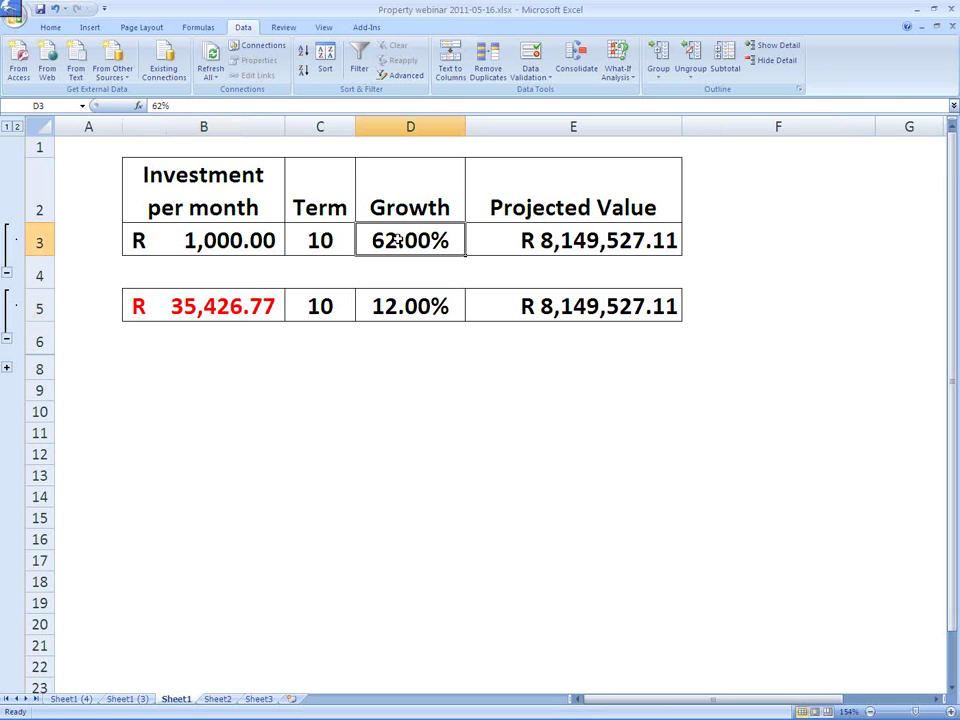
text(72)
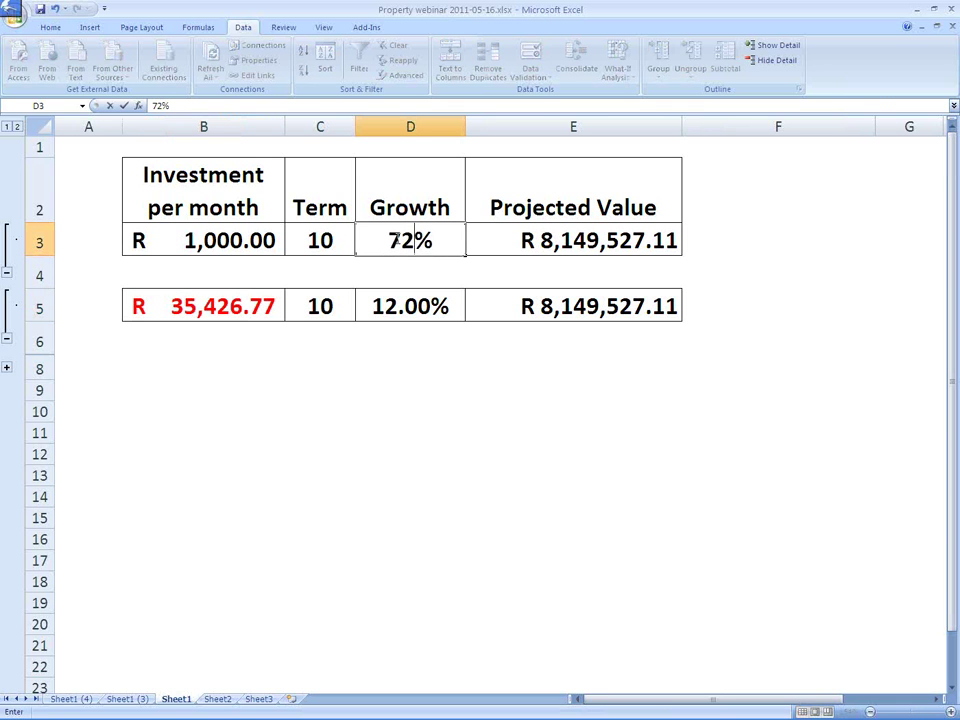
key(Return)
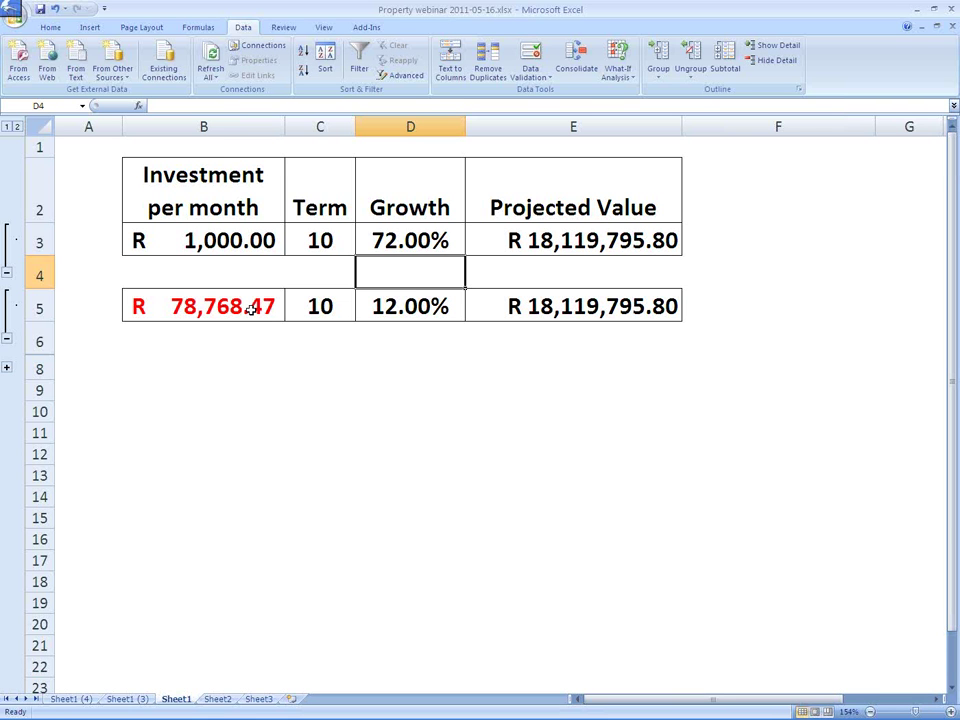
Step: Switch to Property Pro +, apply an average interest rate of 11% to Windsor West, and open its assessment
key(alt)
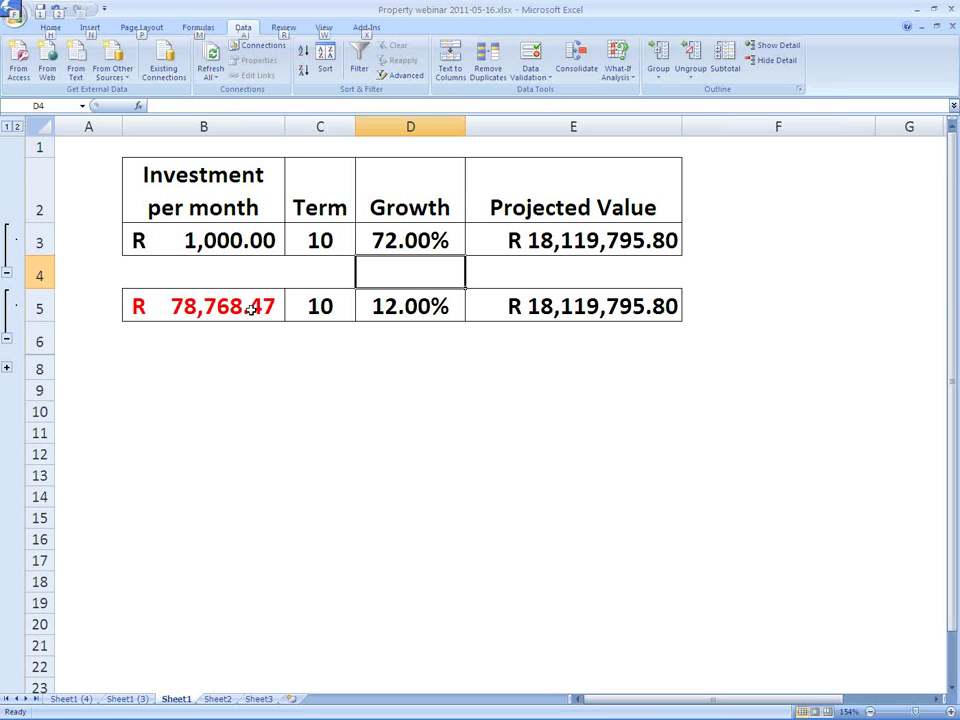
key(alt+Tab)
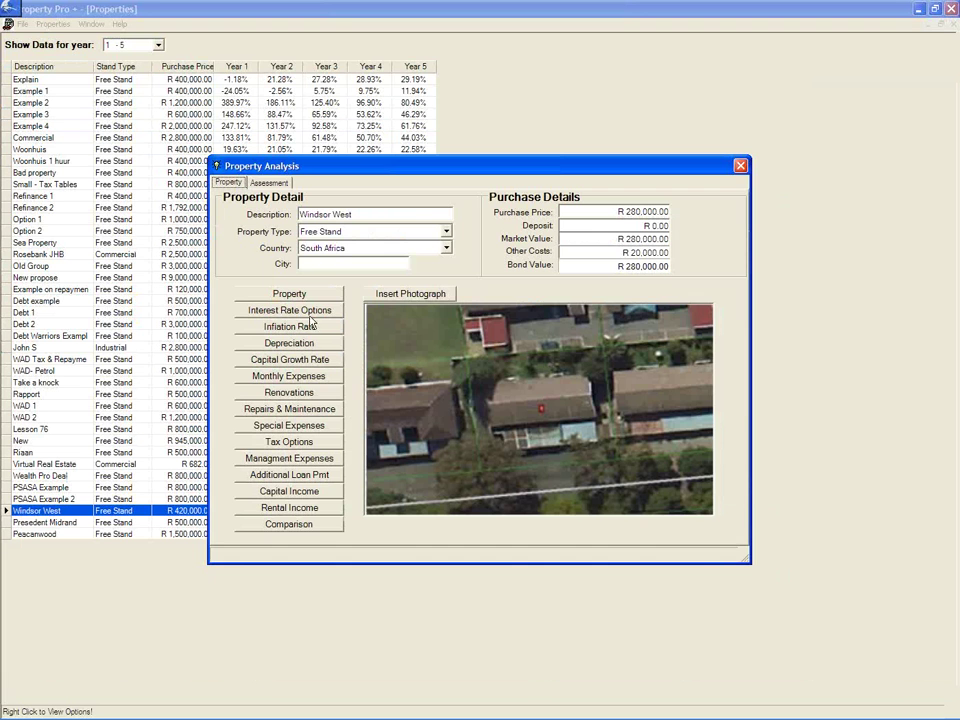
click(311, 314)
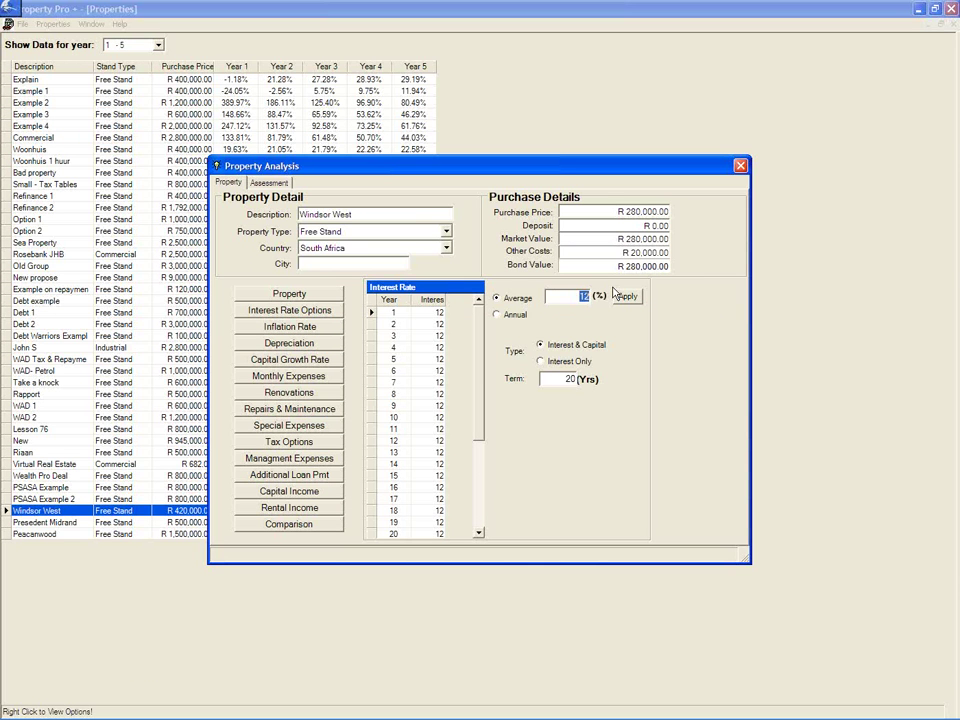
text(1)
click(626, 297)
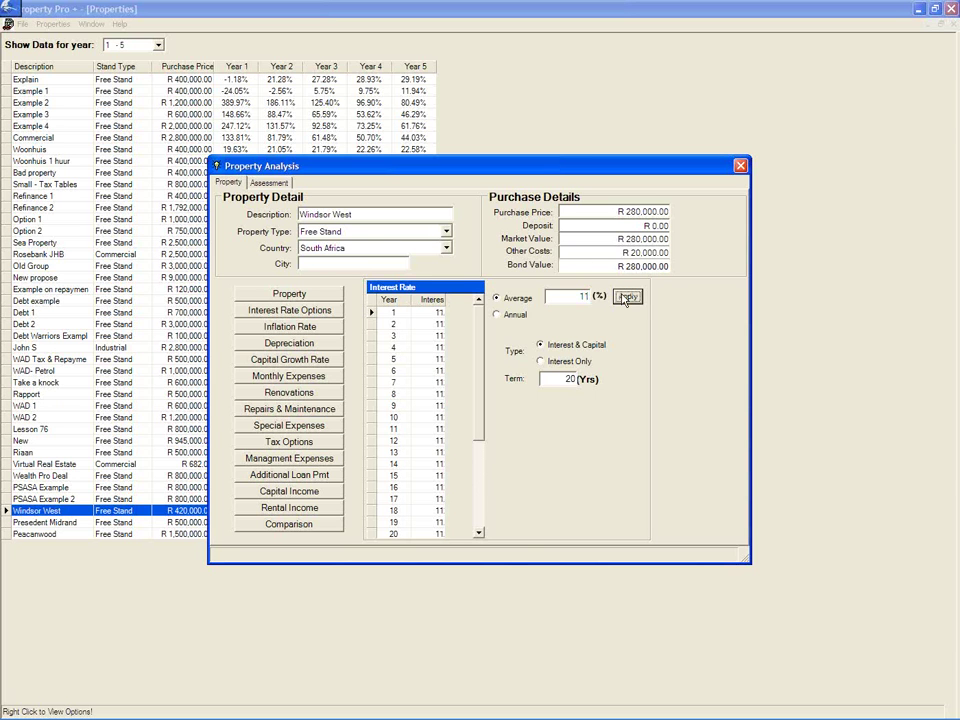
click(277, 182)
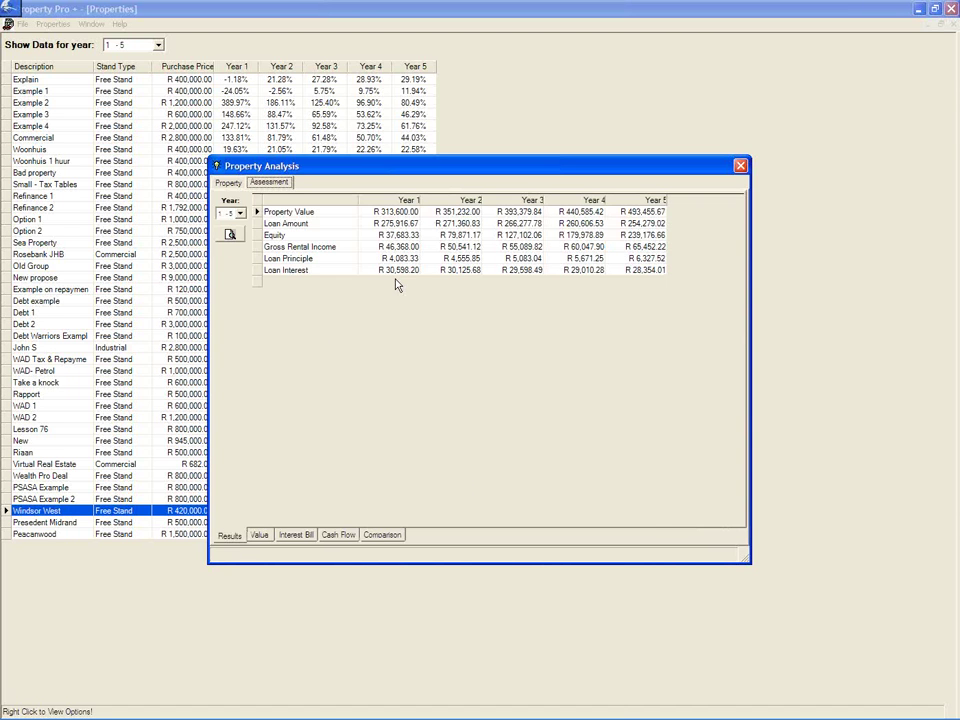
Step: Return to Excel, set Property 2's growth to 78% on Sheet1 (3), and compare its projected value with Property 1's
key(alt+Tab)
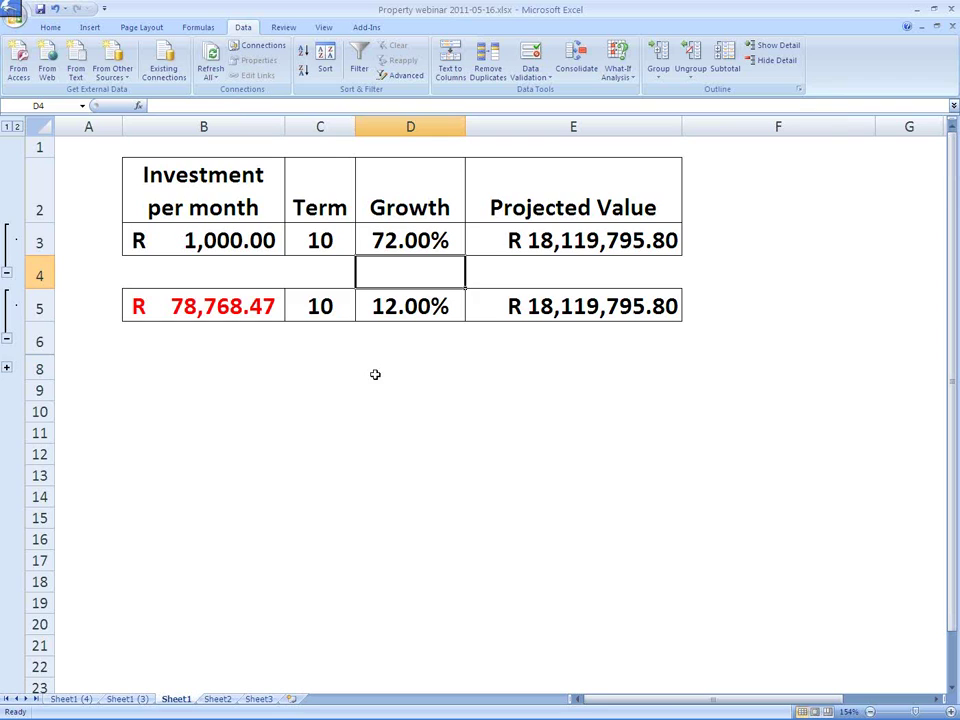
click(125, 699)
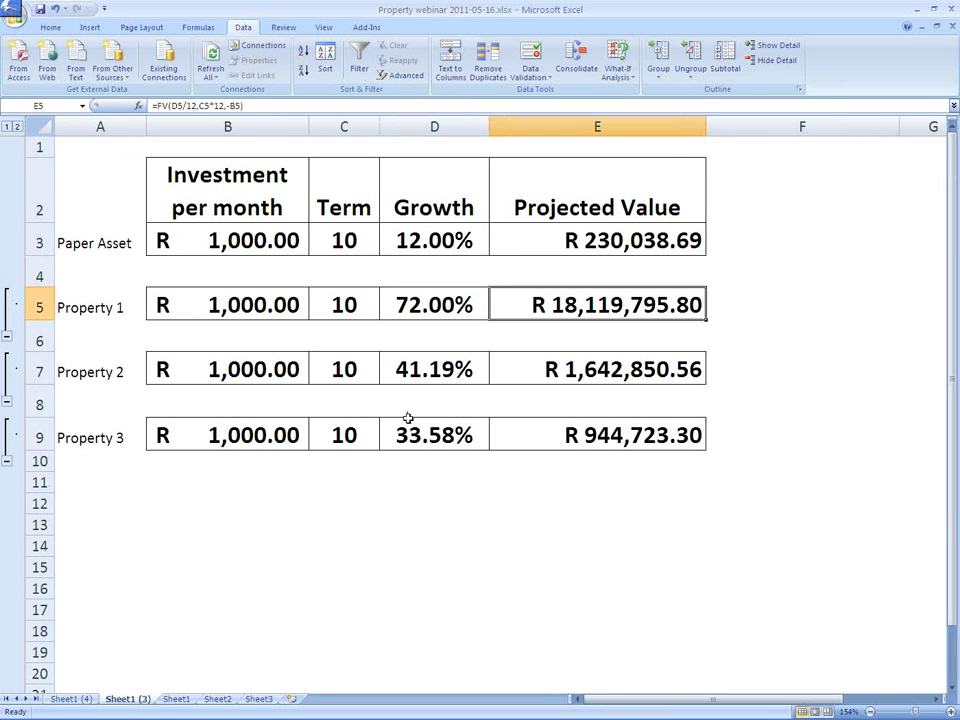
click(427, 374)
text(78)
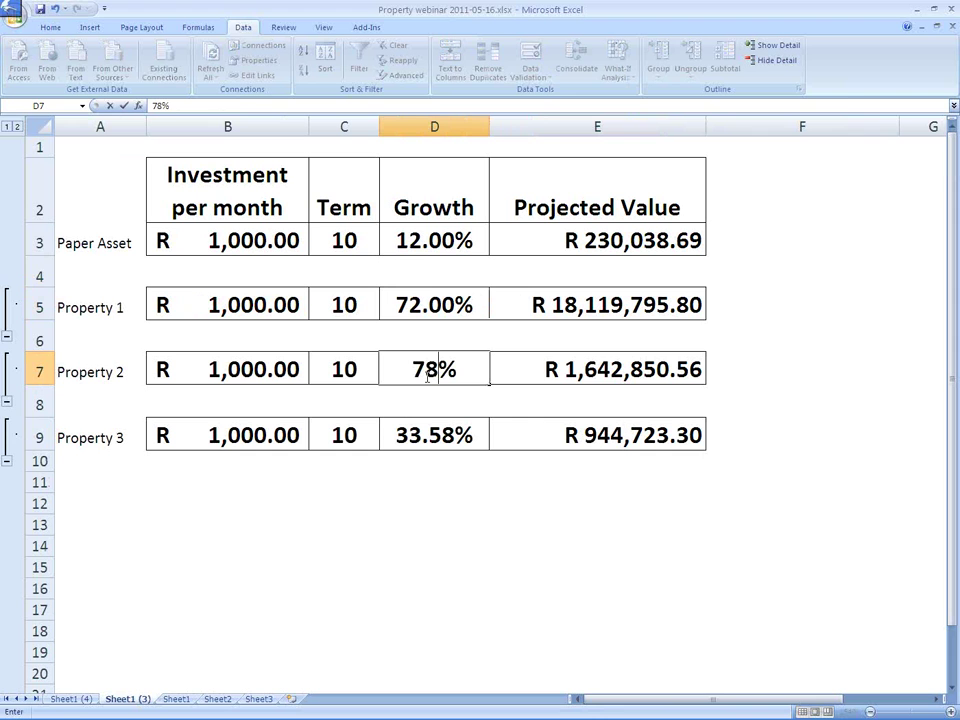
key(Return)
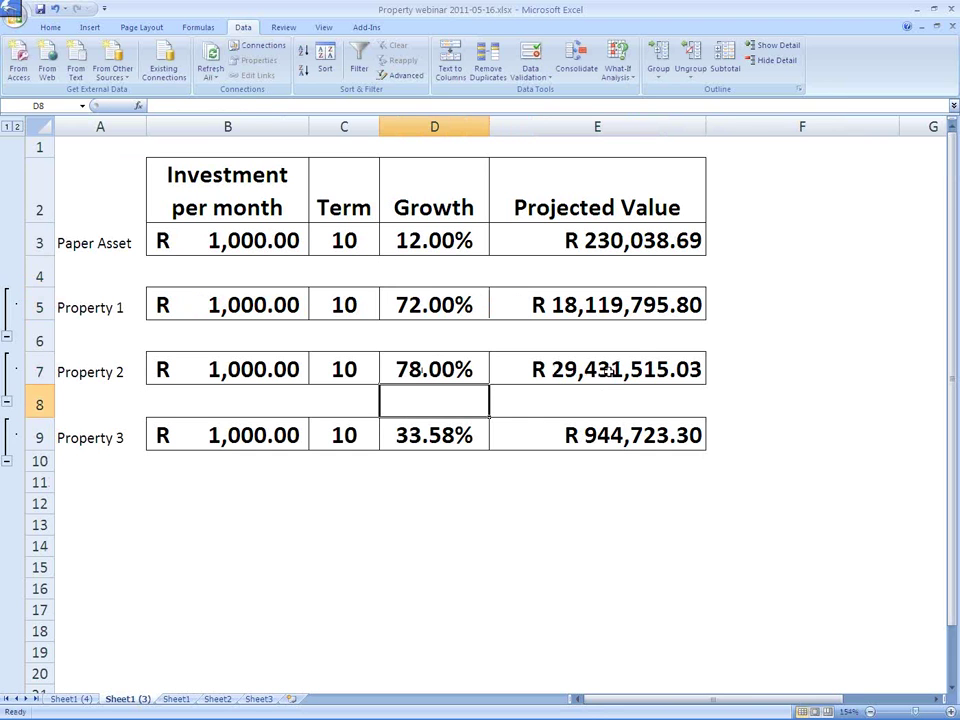
click(618, 368)
click(609, 305)
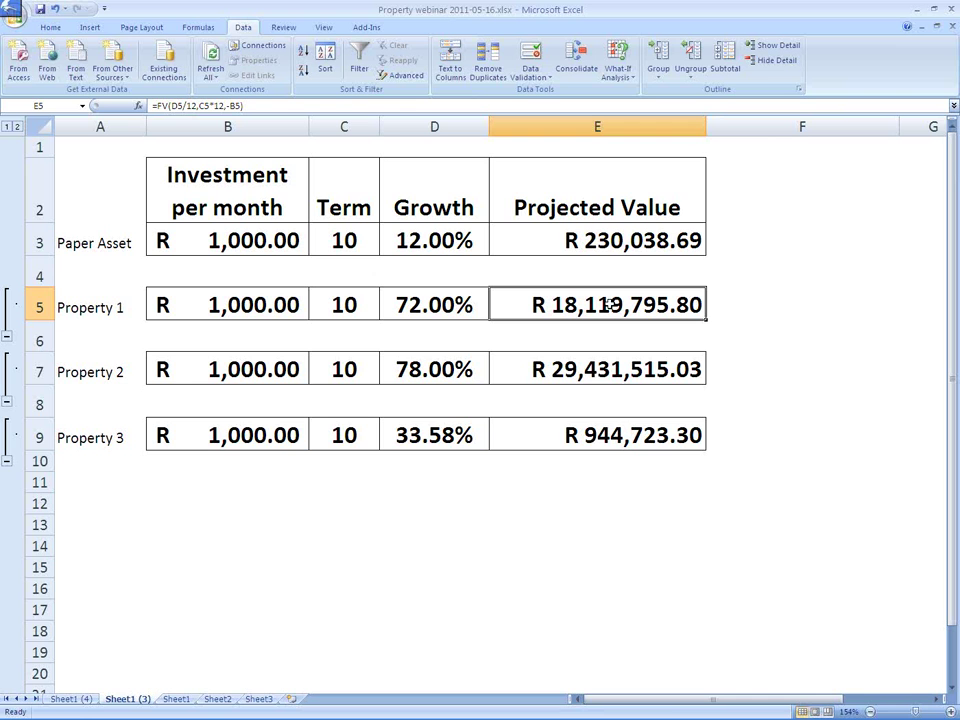
Step: Check Windsor West's Year 1 income per month in Property Pro +, and switch to the PowerPoint slide on deciding whether to sell property
key(alt+Tab)
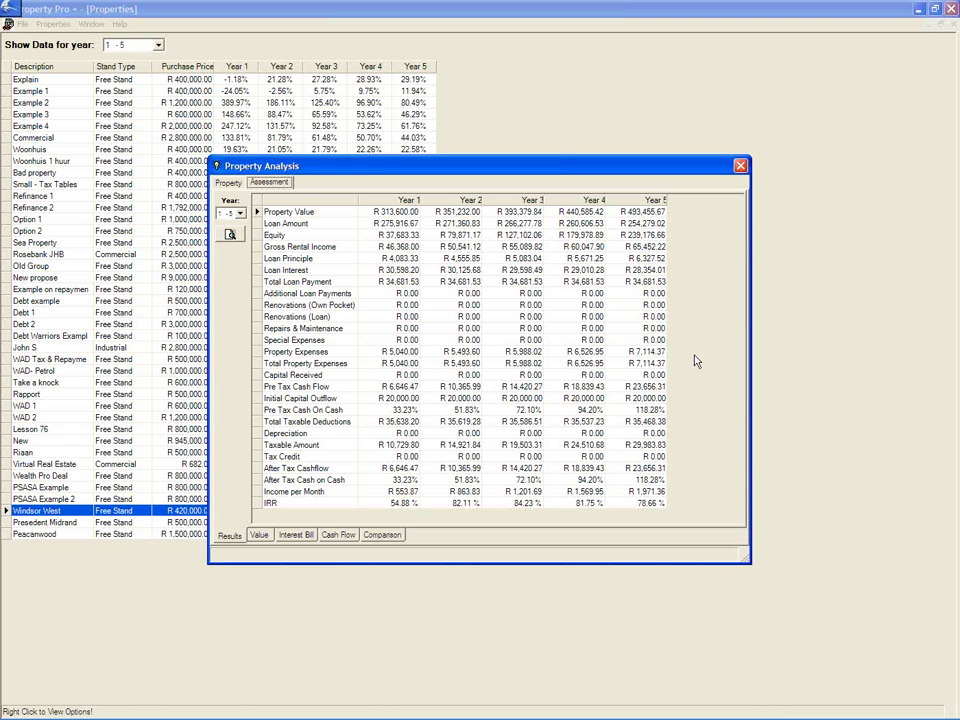
click(403, 491)
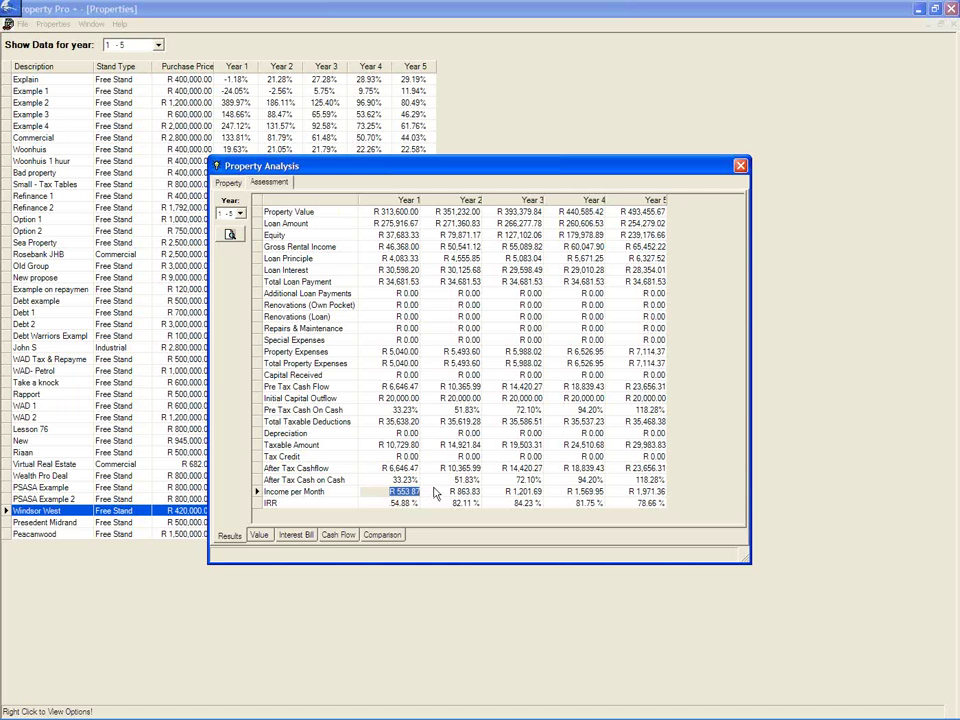
key(alt+Tab)
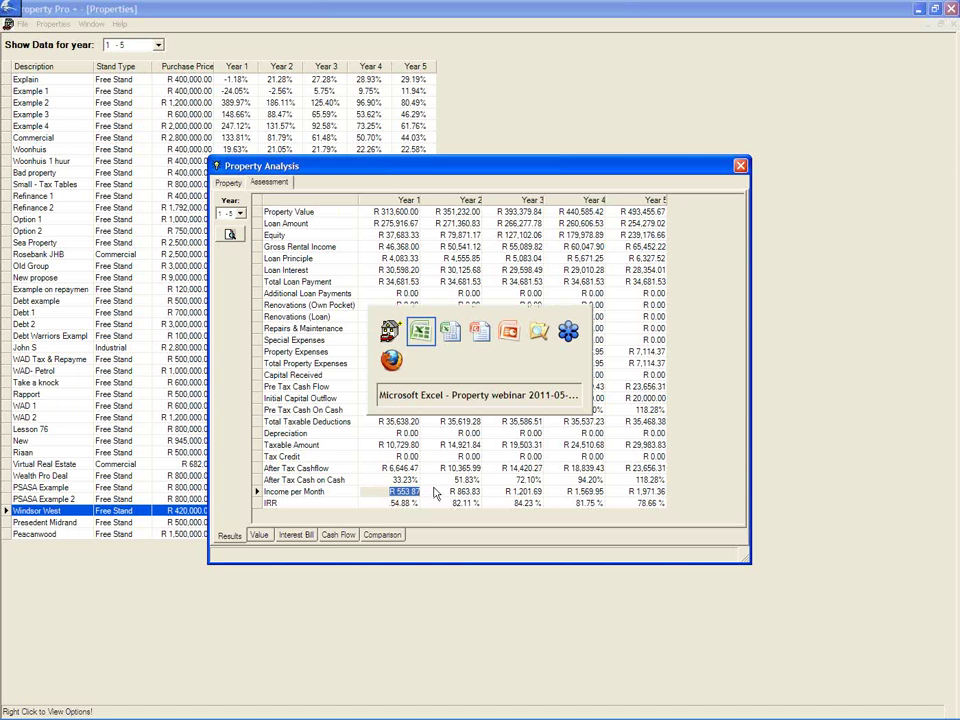
key(alt+Tab)
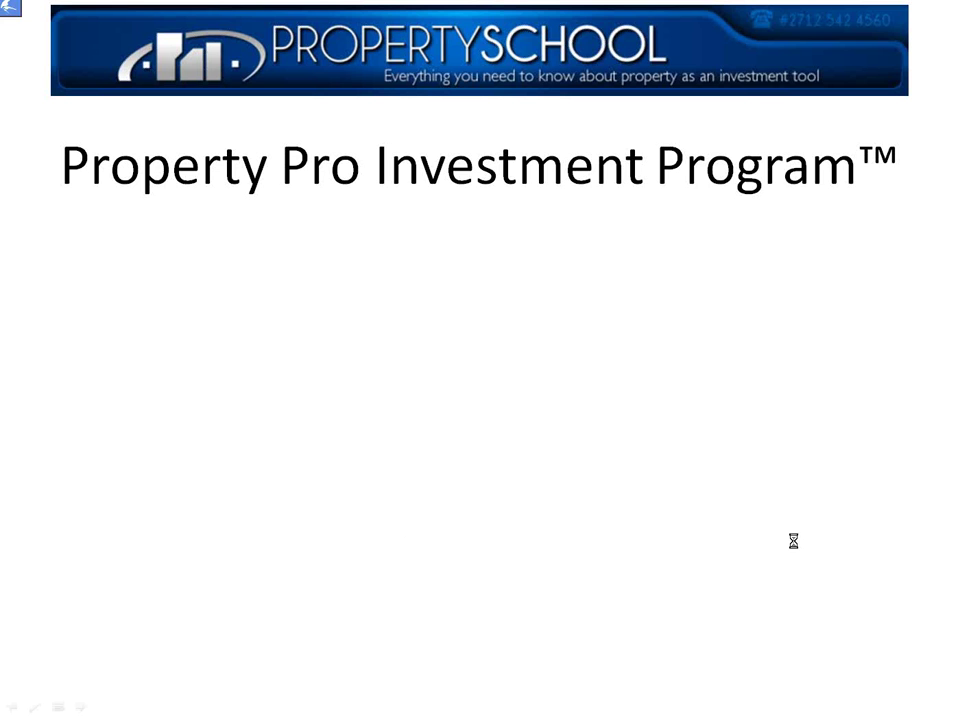
click(794, 542)
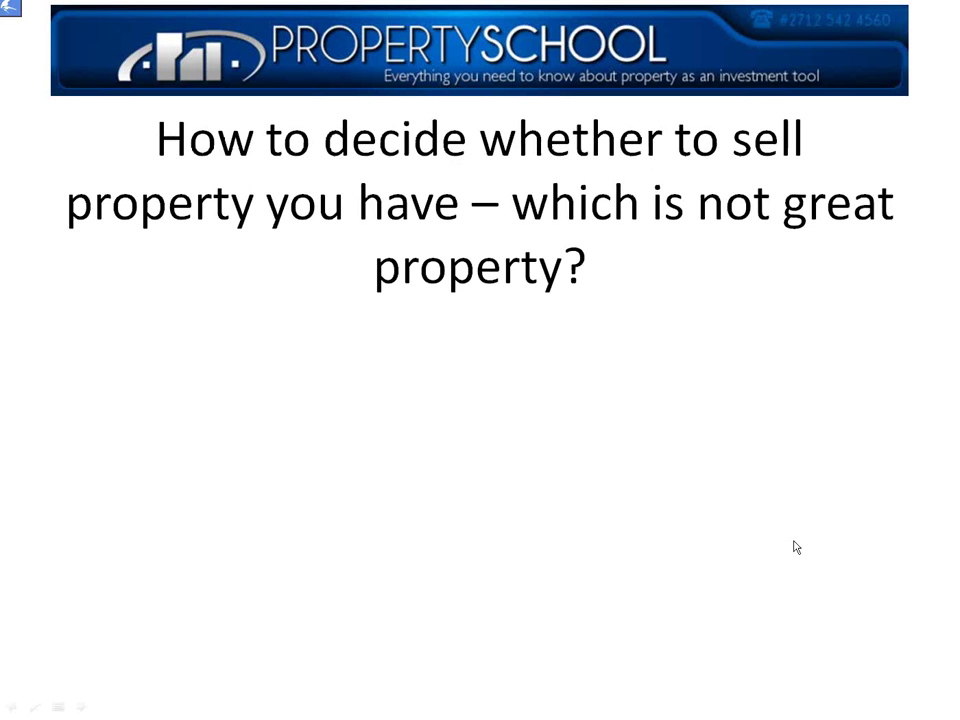